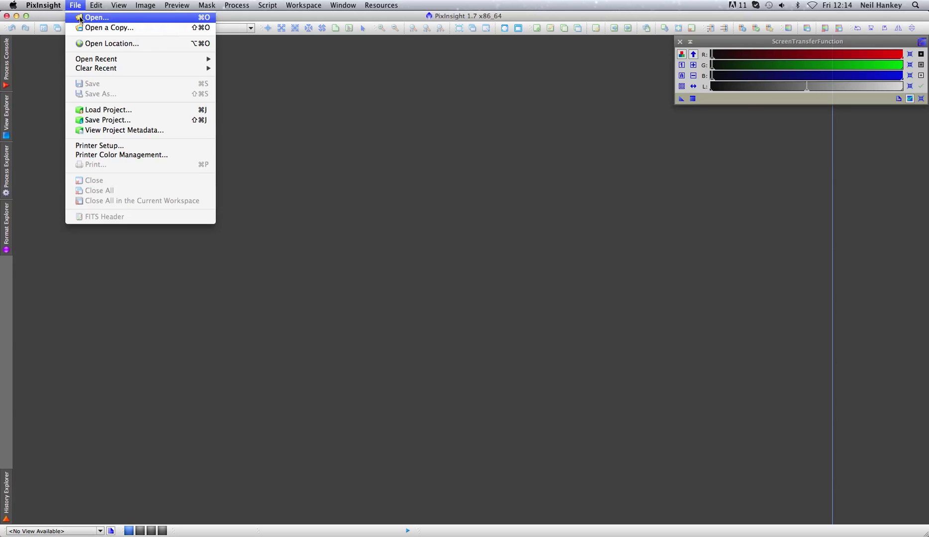
Open Autosave Image -003H.fit from The Heart Nebula IC1805/Lights folder.
left_click(80, 18)
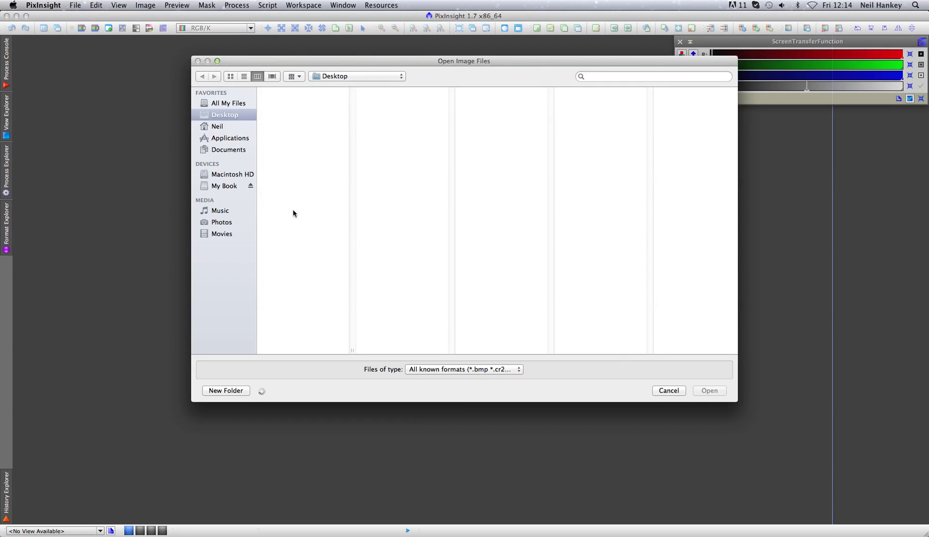
left_click_drag(356, 262, 357, 344)
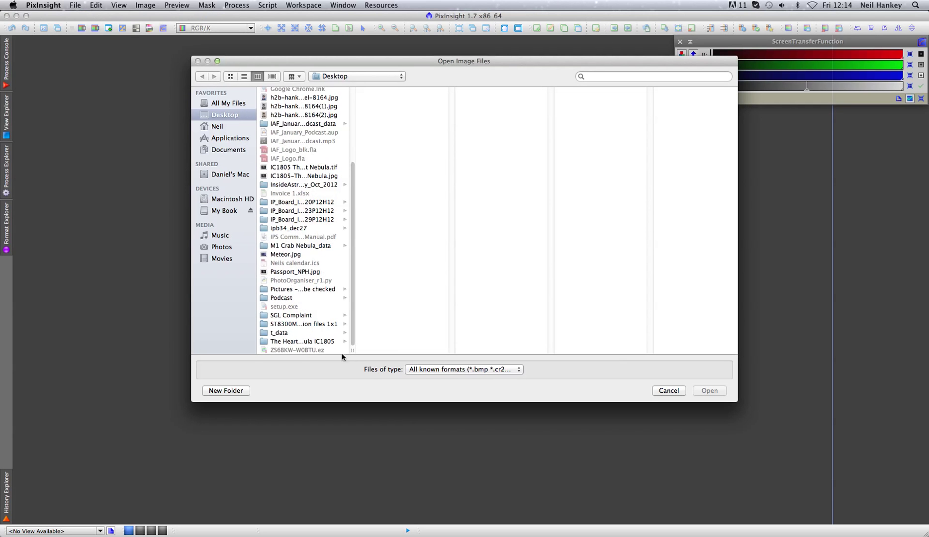
left_click(322, 341)
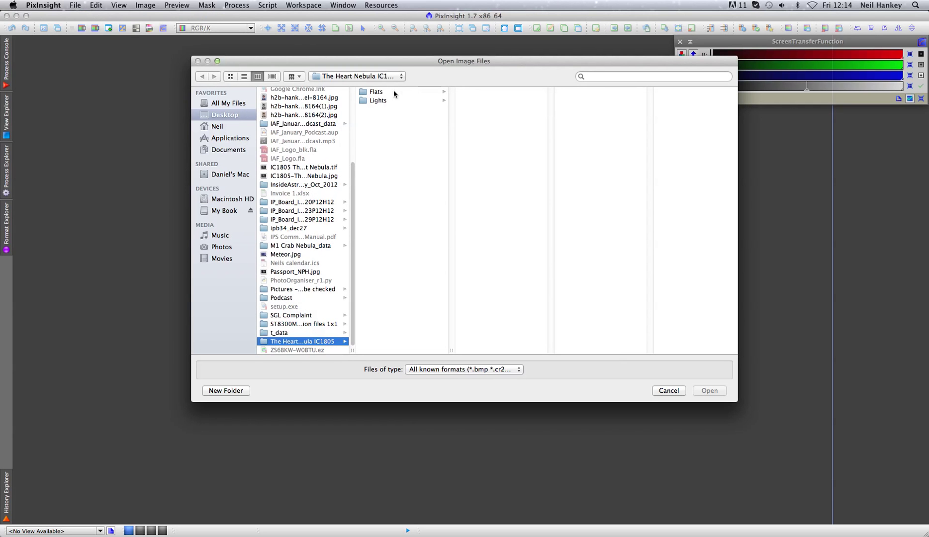
left_click(385, 101)
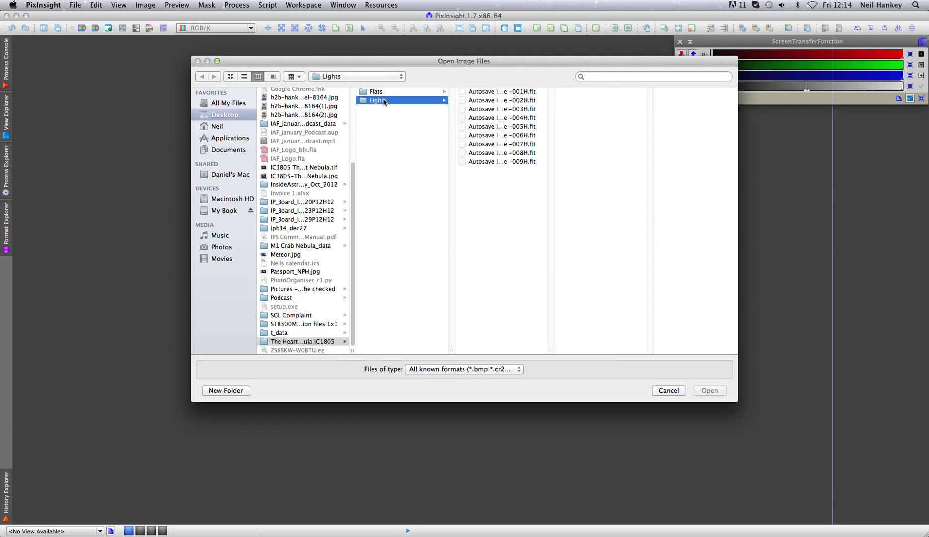
left_click(503, 109)
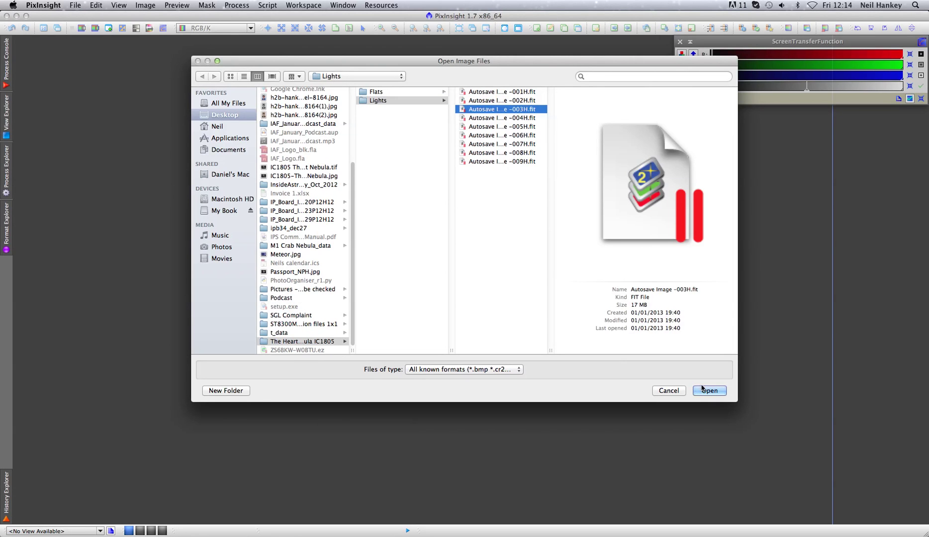
left_click(707, 391)
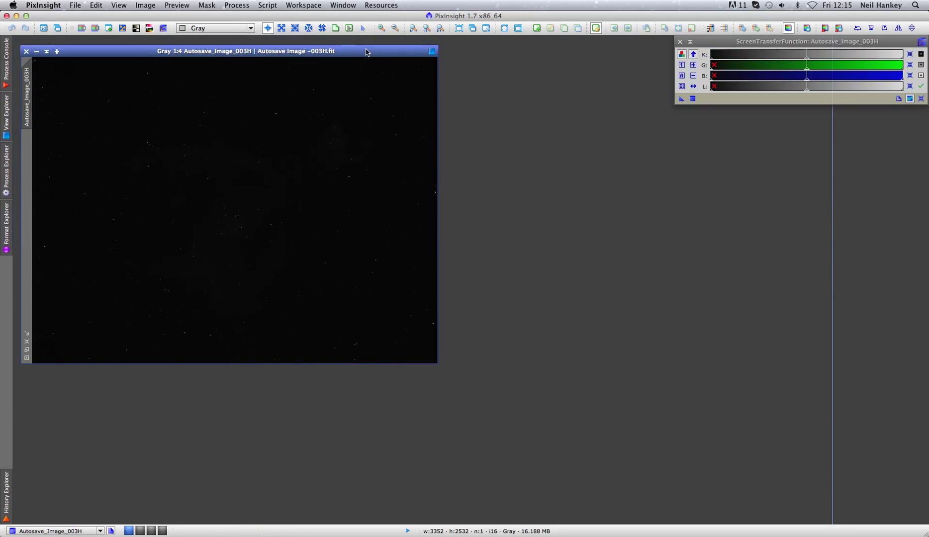
Centre the raw sub's window, STF auto-stretch it, and pan across the Heart Nebula.
left_click_drag(366, 52, 593, 41)
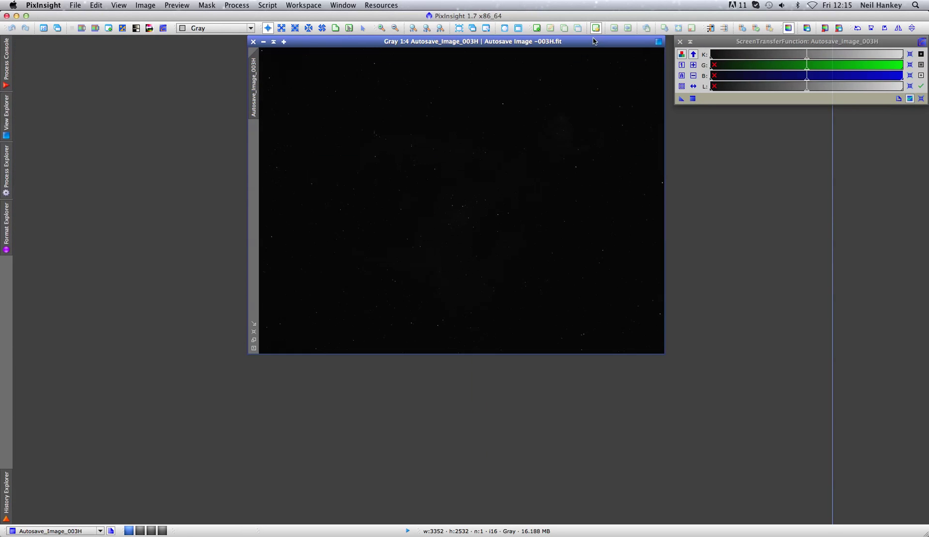
left_click(681, 76)
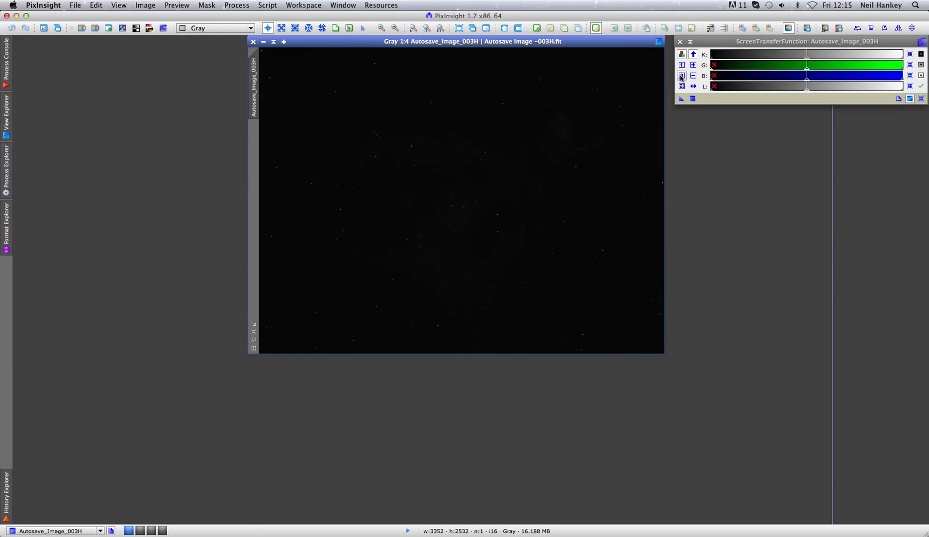
left_click(682, 76)
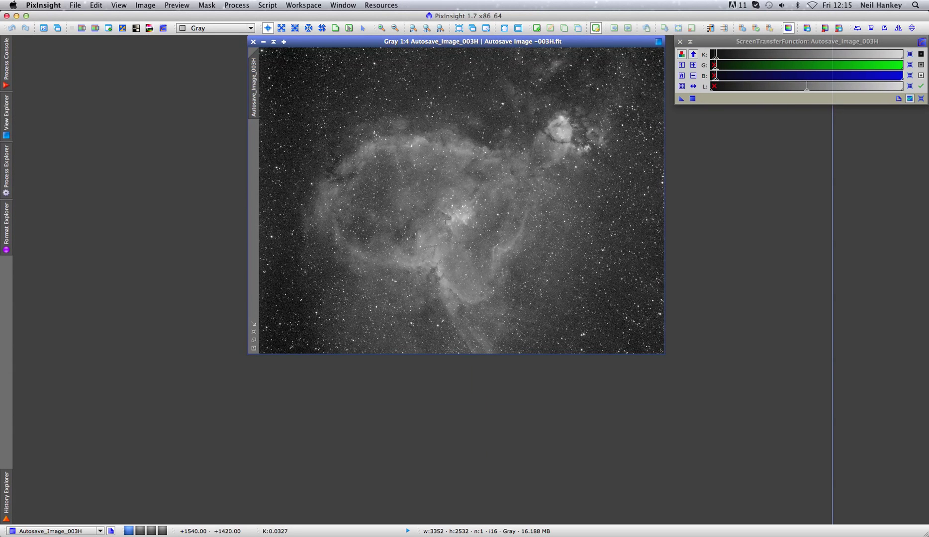
scroll(446, 218, "up", 3)
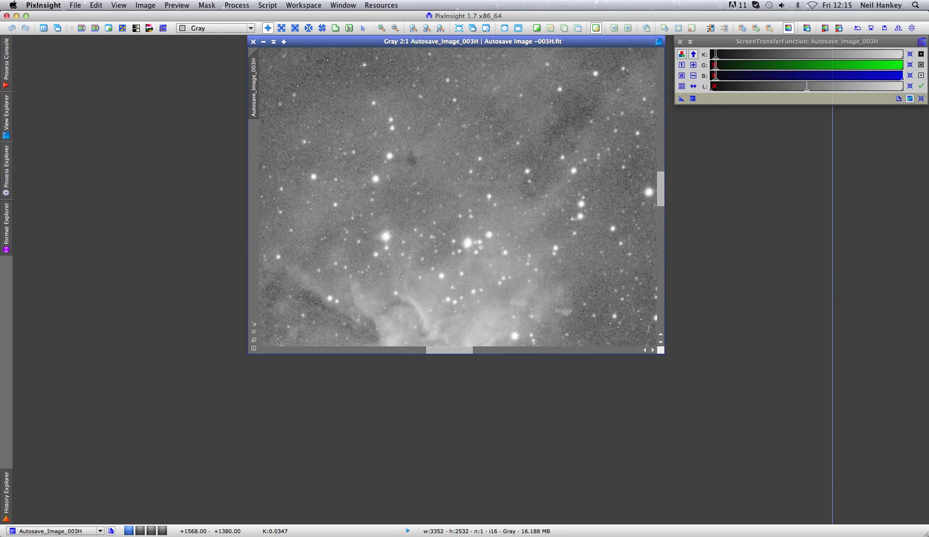
scroll(448, 215, "down", 1)
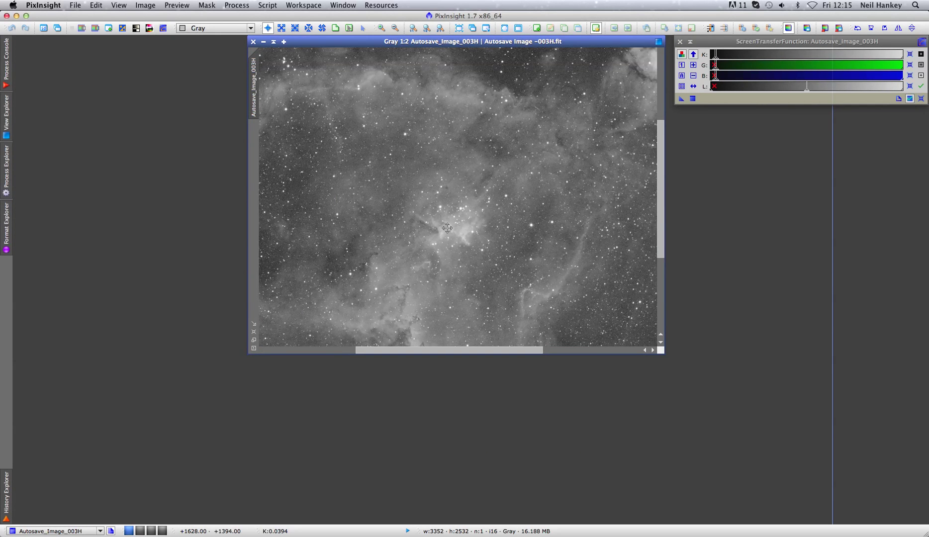
key("space")
left_click_drag(447, 228, 459, 186)
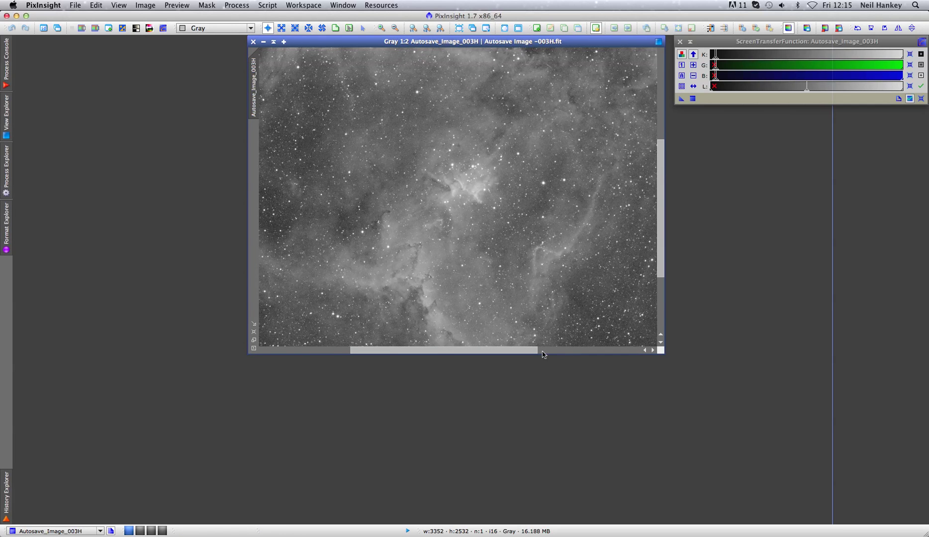
Enlarge the window, zoom in and pan over the nebula, then close the raw sub.
left_click(254, 333)
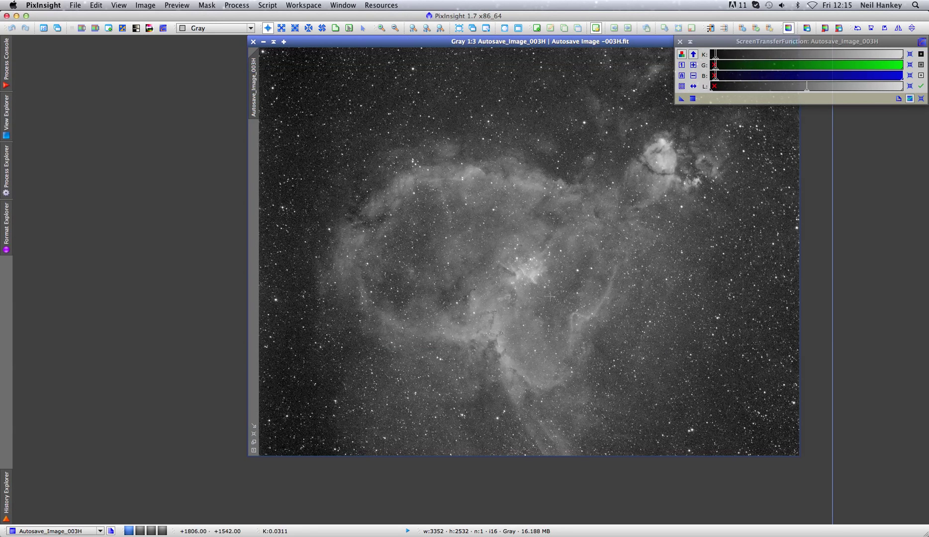
scroll(527, 277, "up", 1)
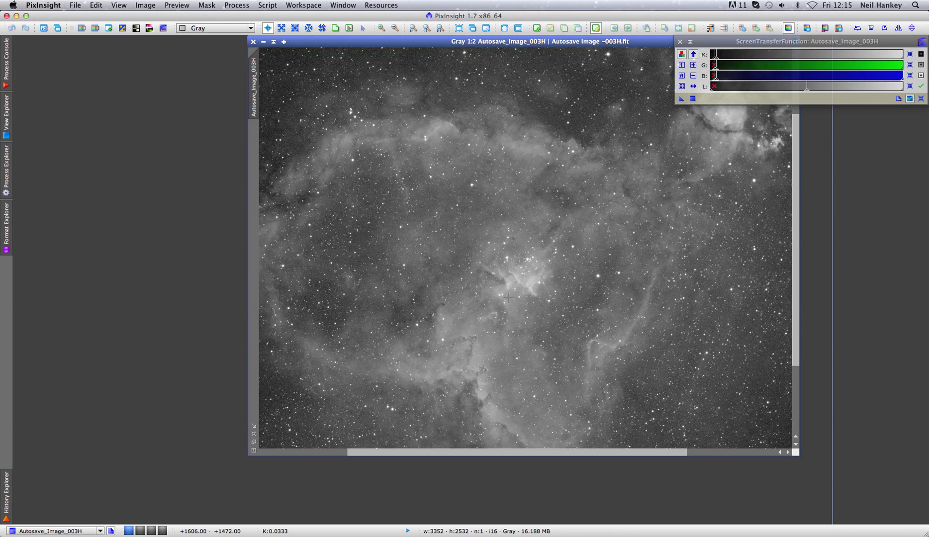
scroll(508, 297, "up", 1)
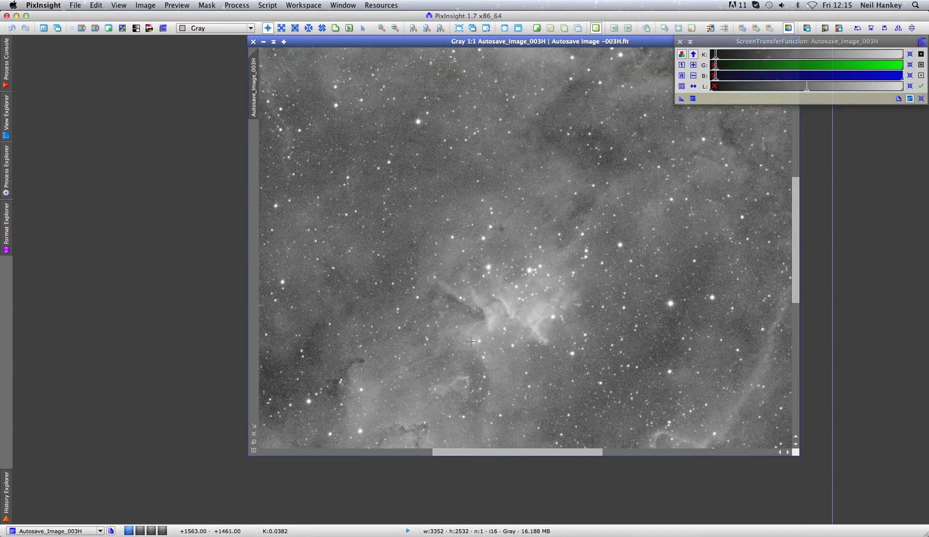
key("space")
left_click_drag(462, 342, 464, 182)
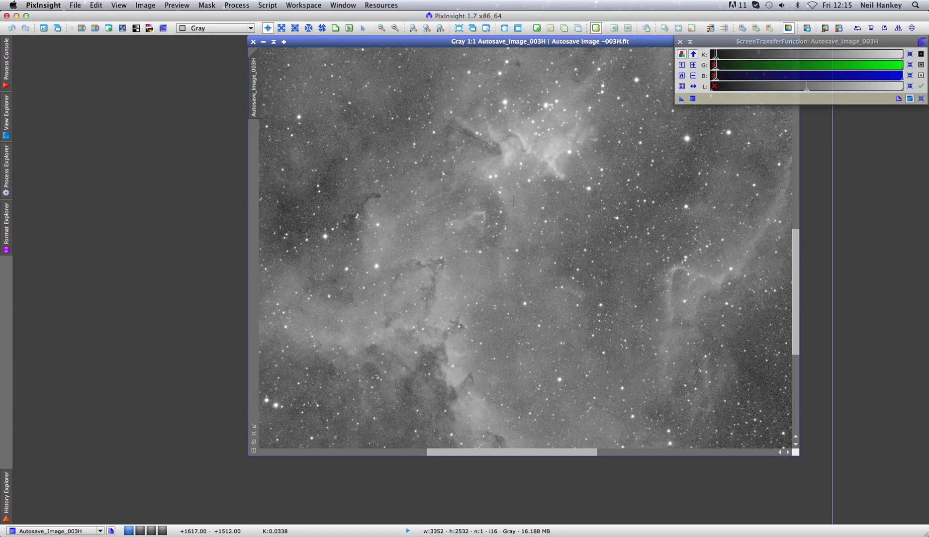
left_click(253, 42)
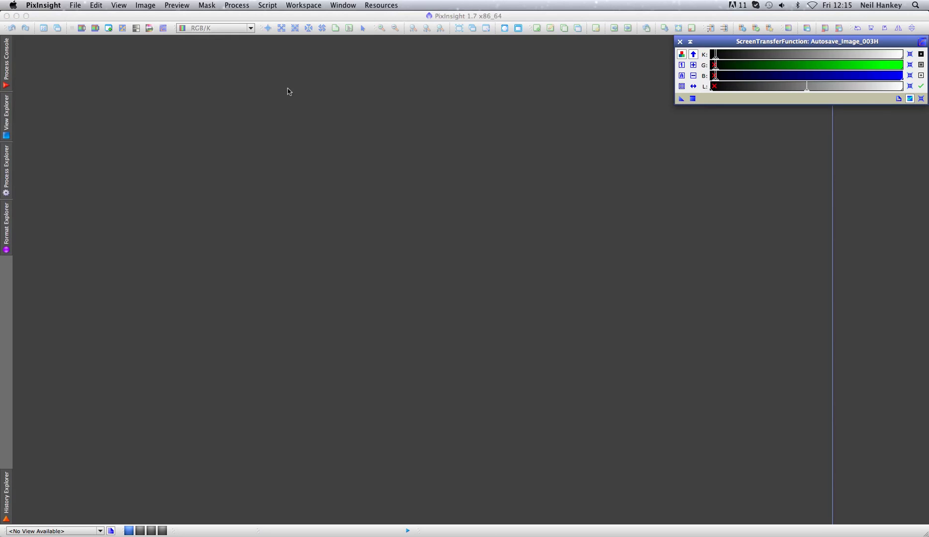
Launch Script > Batch Processing > BatchPreprocessing and move its dialog slightly higher.
left_click(263, 7)
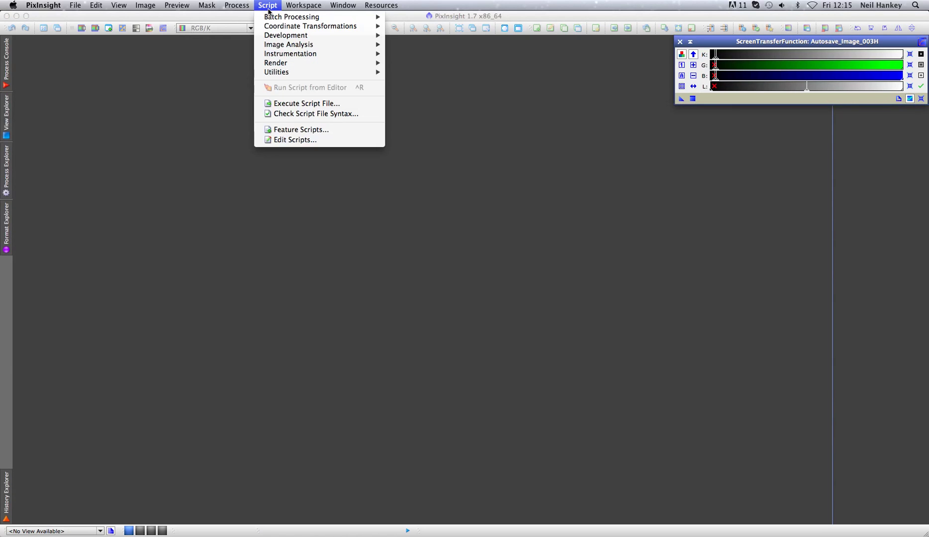
mouse_move(272, 19)
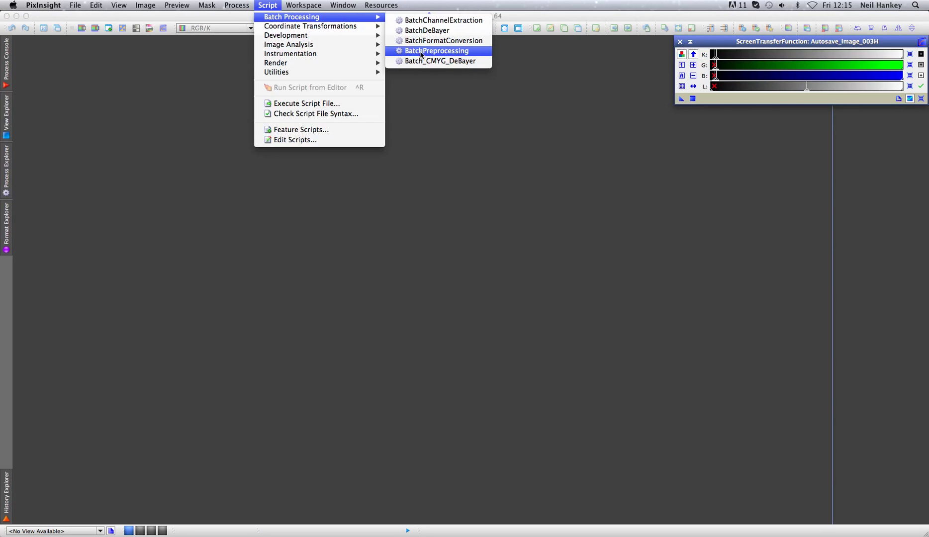
left_click(454, 55)
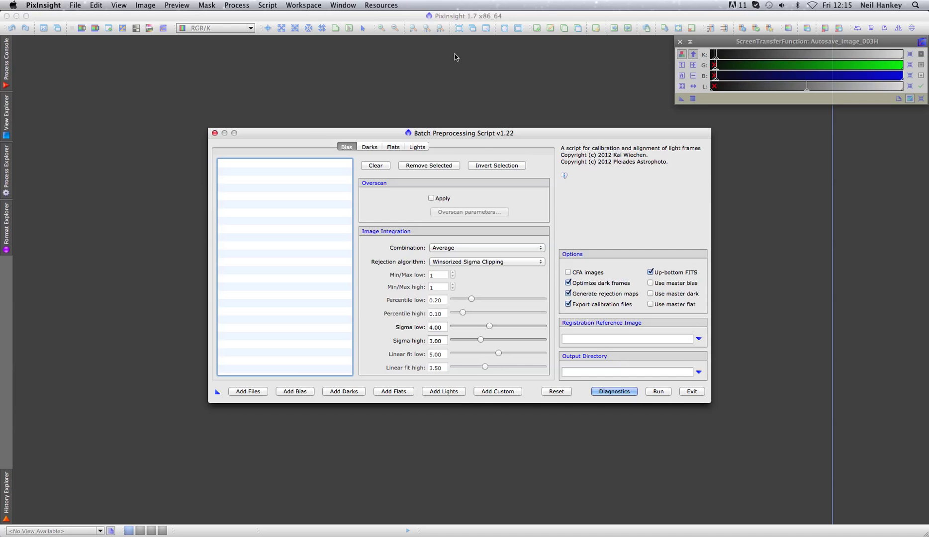
left_click_drag(318, 133, 315, 111)
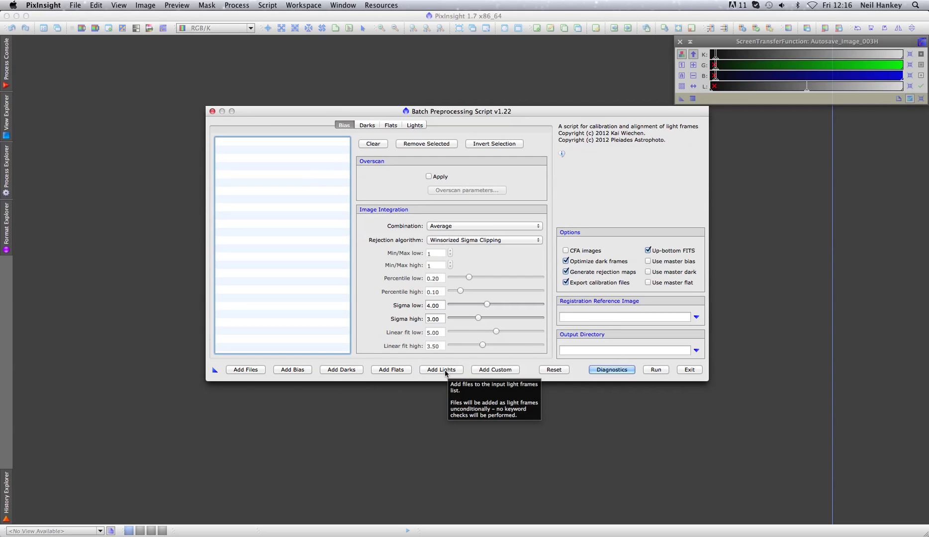
Add all ten bias frames from the ST8300M calibration Bias folder.
left_click(297, 370)
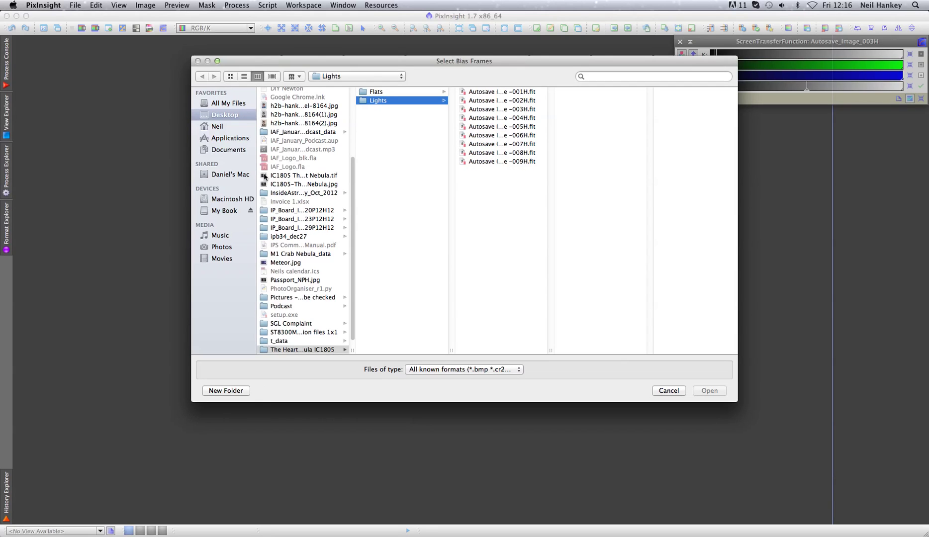
scroll(352, 218, "down", 2)
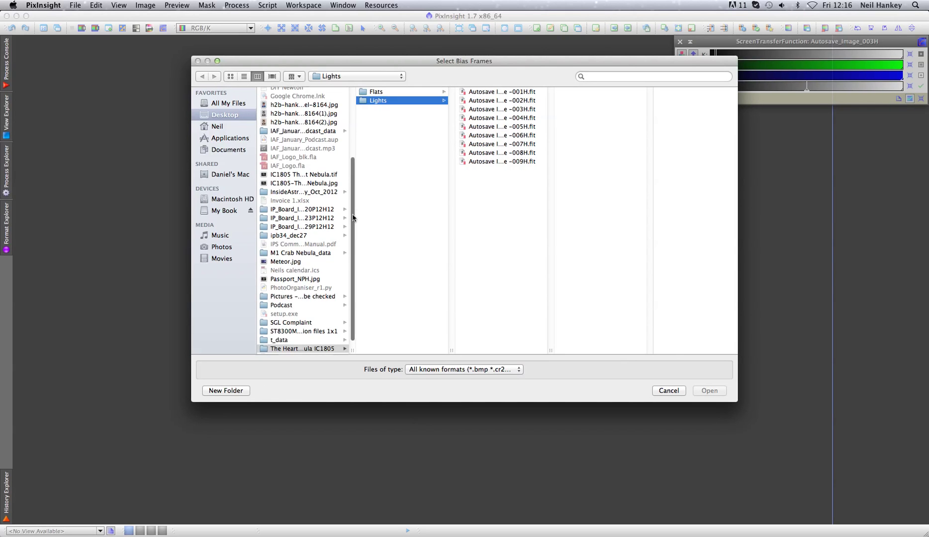
left_click(268, 325)
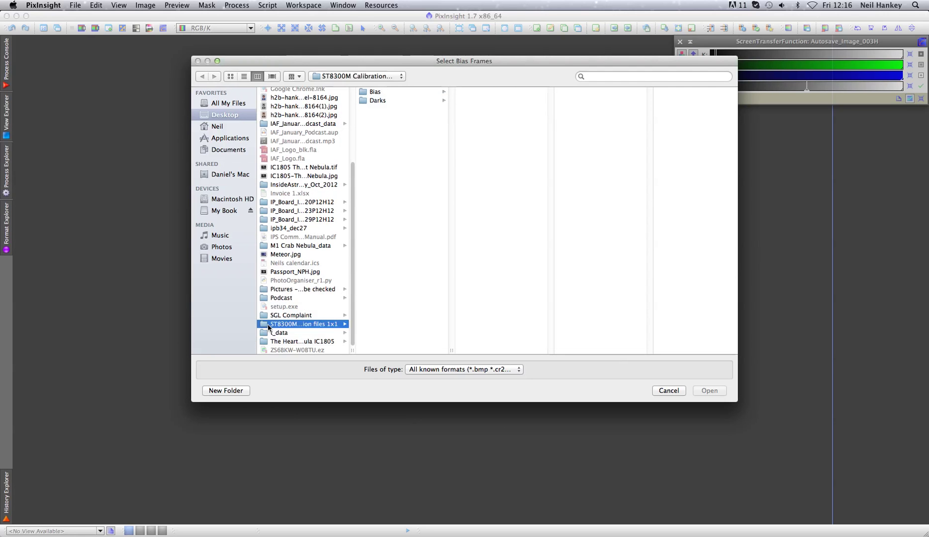
left_click(378, 93)
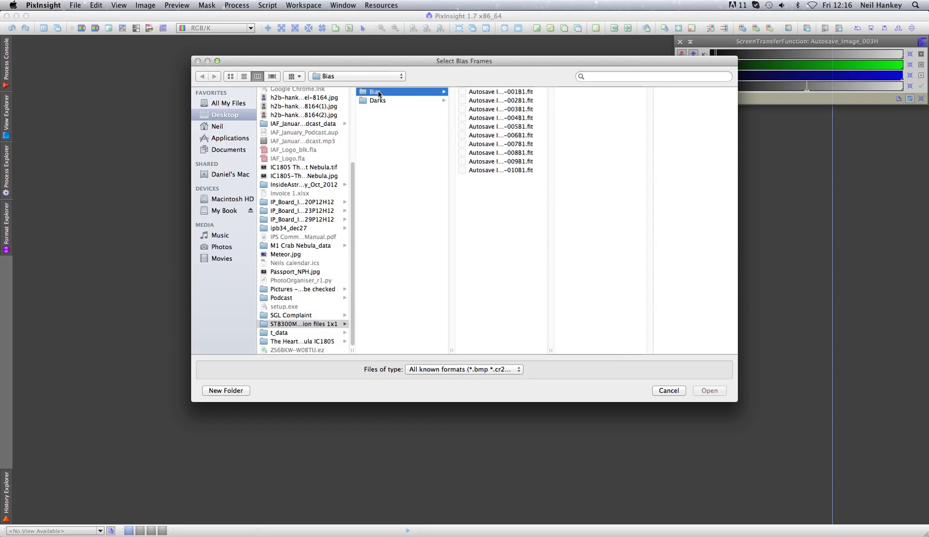
left_click(500, 91)
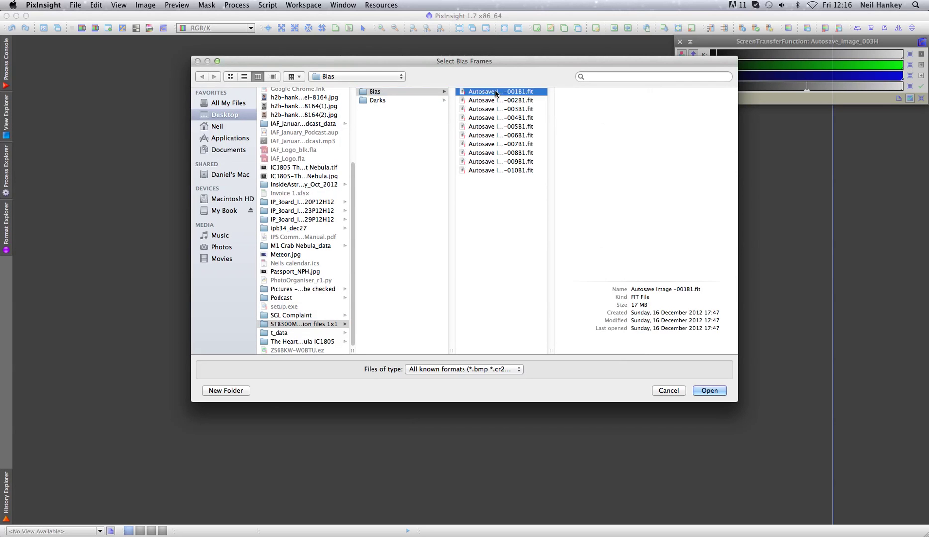
left_click(499, 169, "shift")
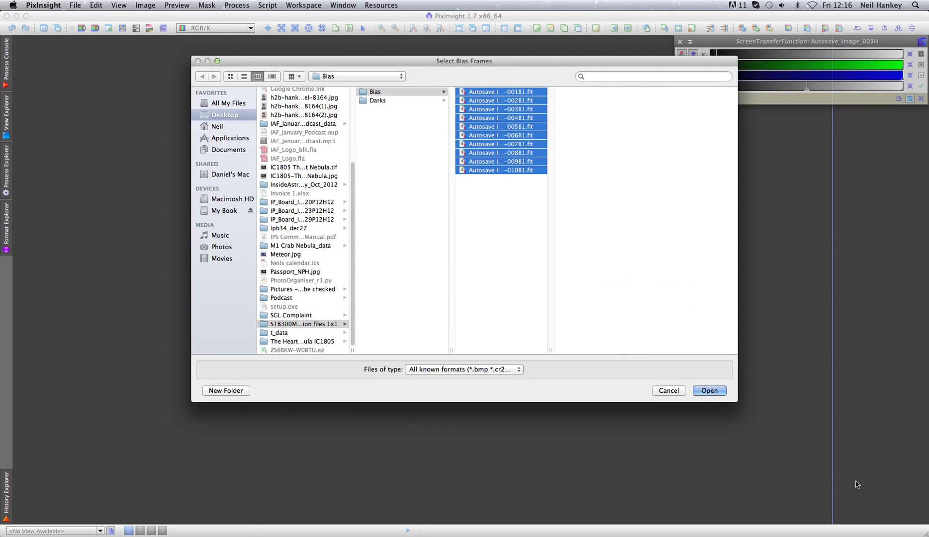
left_click(717, 394)
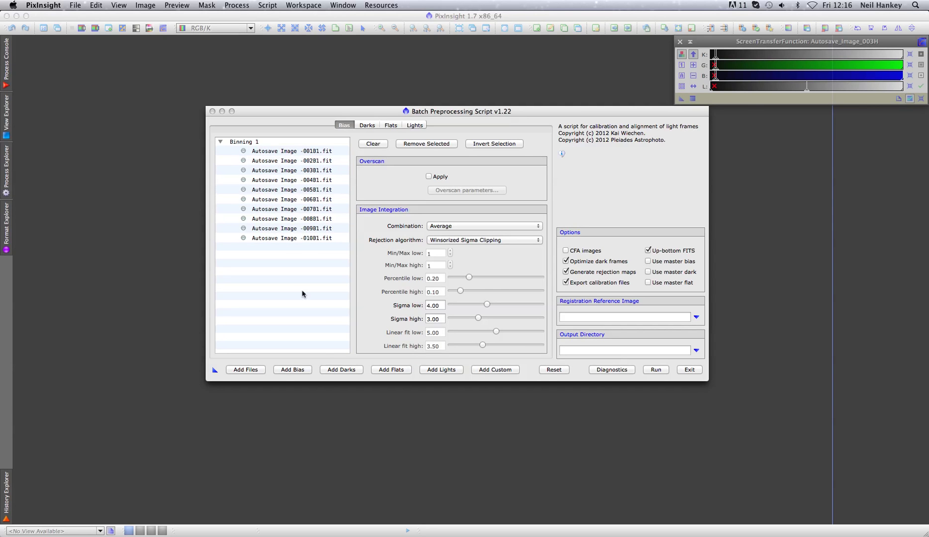
Add the ten 800s dark frames, Autosave Image -001D1 to -010D1, from the Darks folder.
left_click(336, 371)
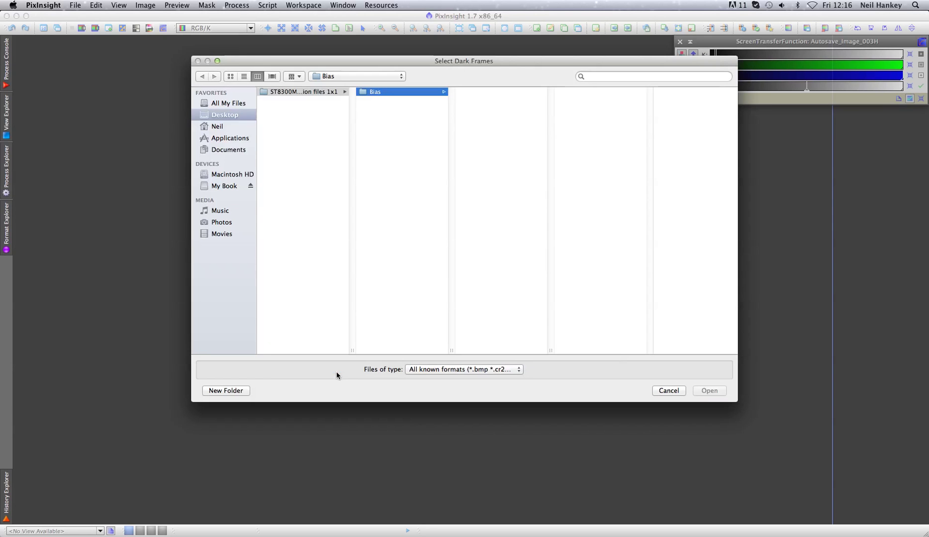
left_click(378, 101)
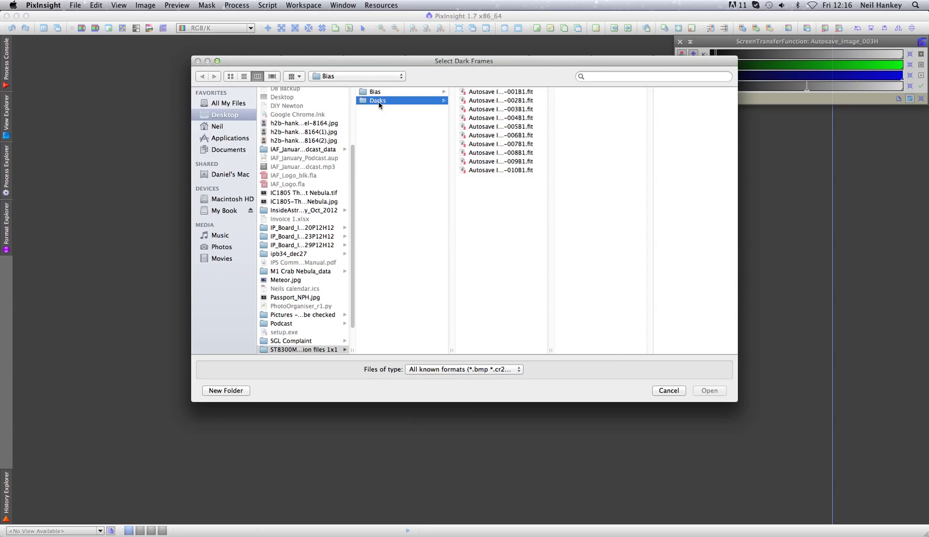
left_click(500, 92)
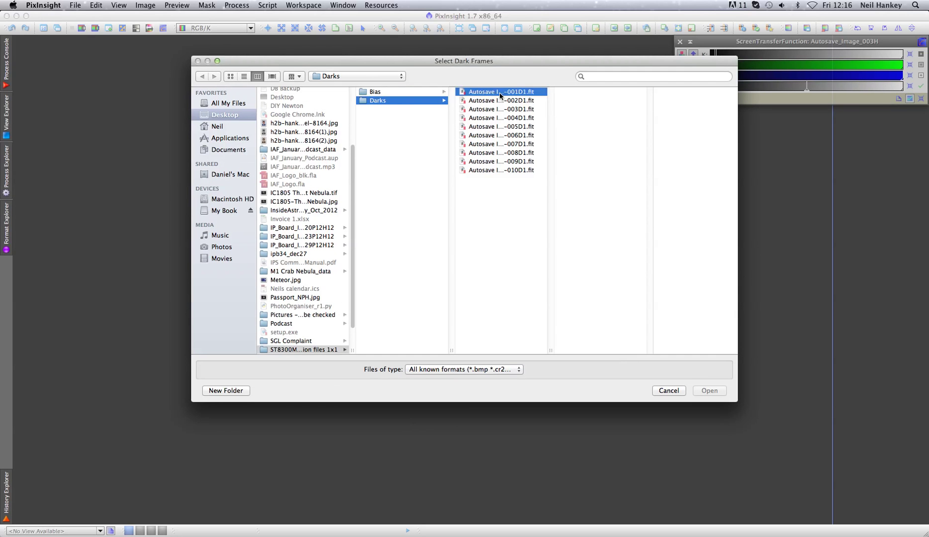
left_click(501, 170, "shift")
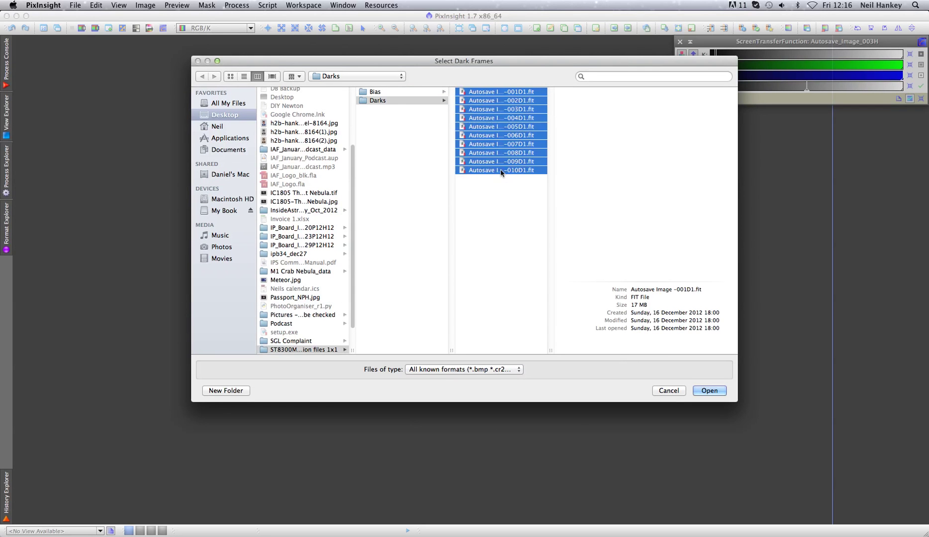
left_click(701, 391)
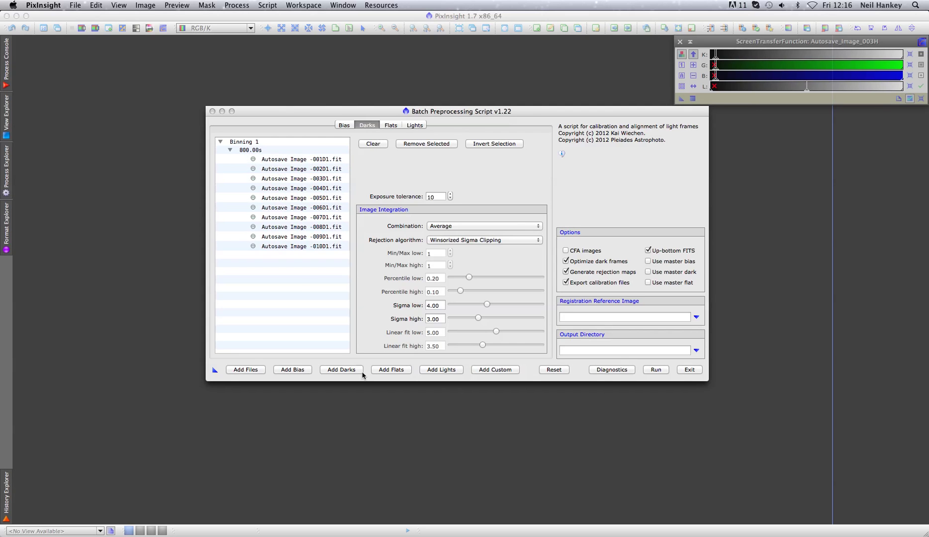
Add all 25 FH flat frames from The Heart Nebula IC1805/Flats folder.
left_click(392, 372)
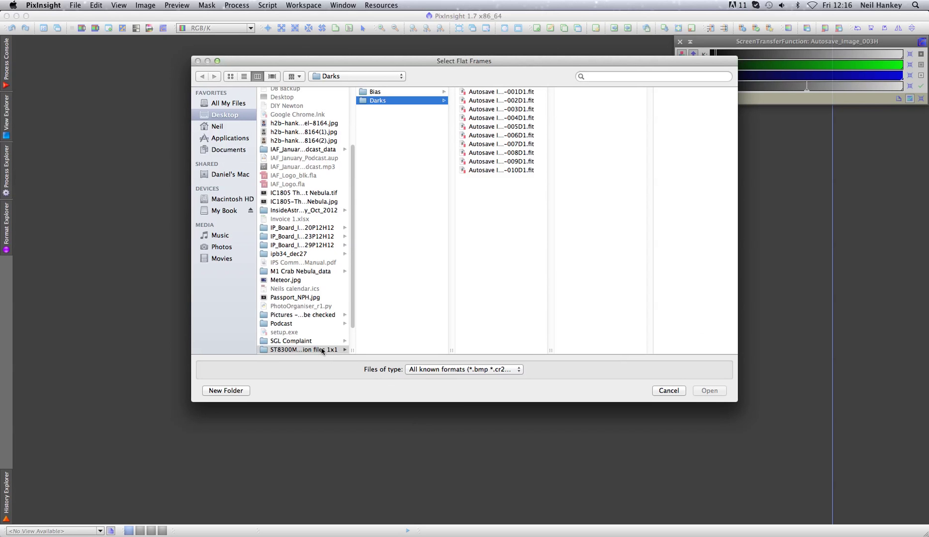
double_click(351, 349)
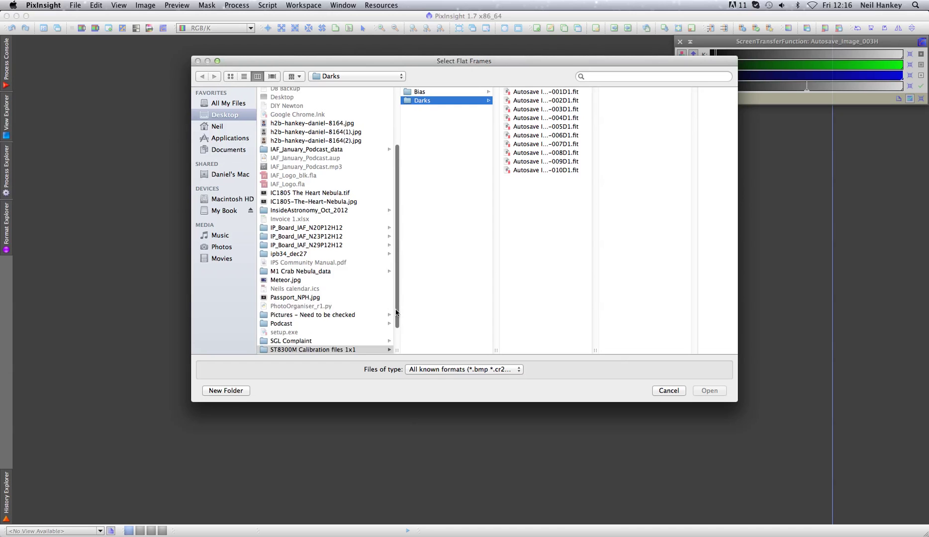
scroll(392, 333, "down", 3)
left_click(343, 341)
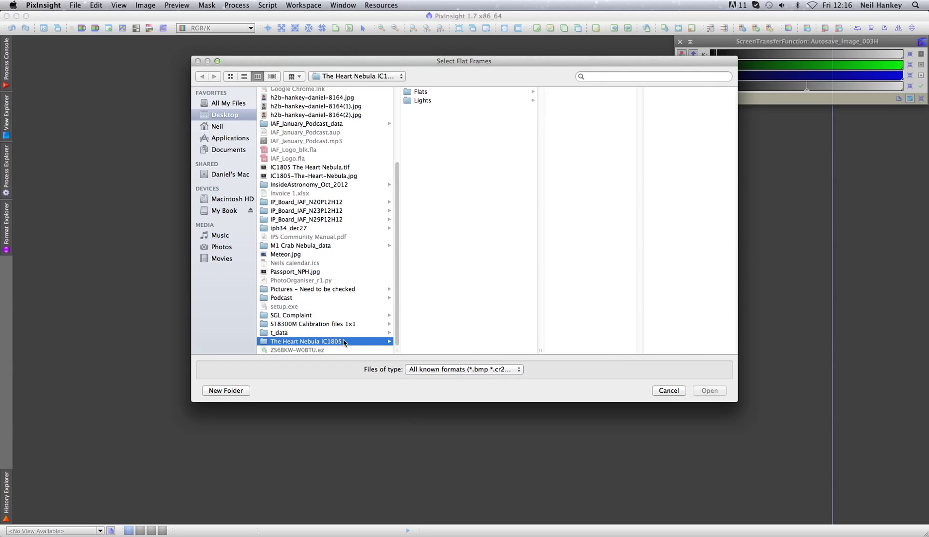
left_click(431, 93)
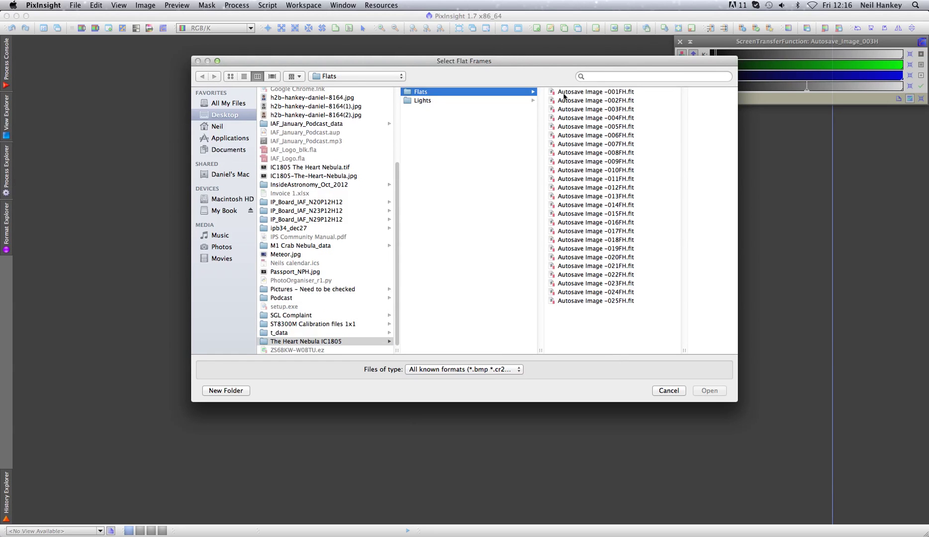
left_click(571, 92)
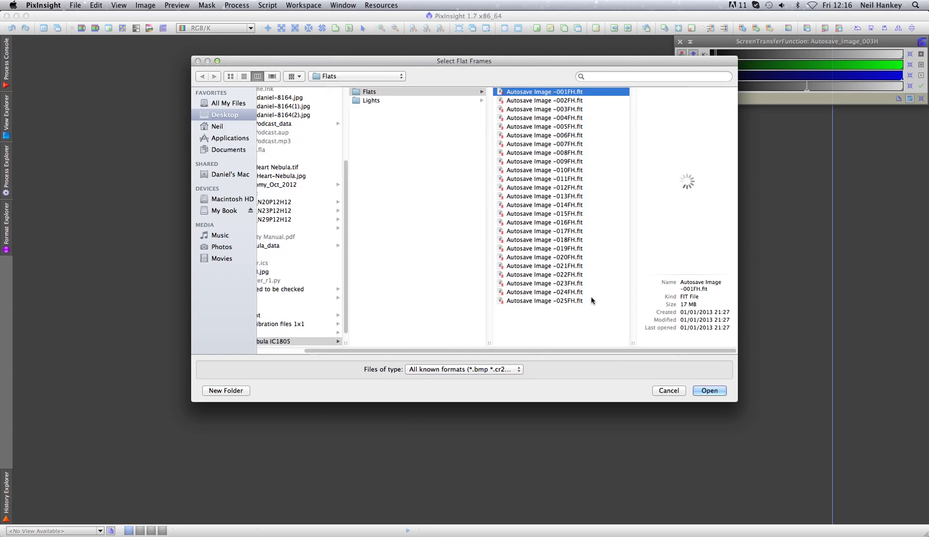
left_click(576, 301, "shift")
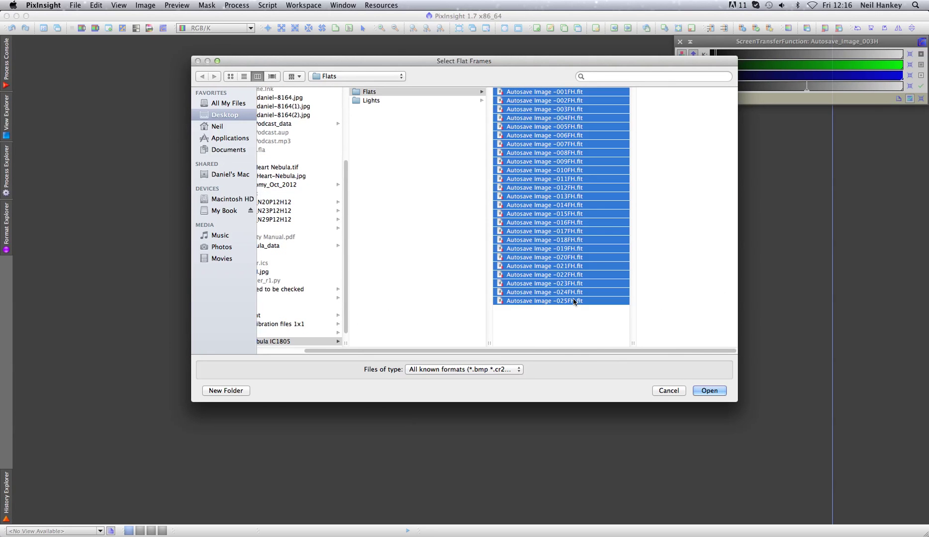
left_click(709, 390)
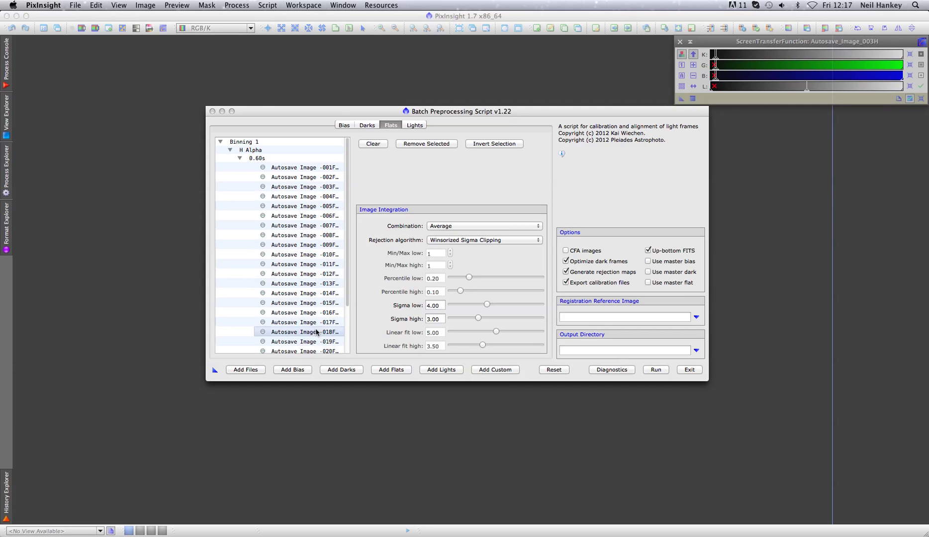
Add the nine 800s H light frames and set Autosave Image -007H as registration reference.
left_click(447, 370)
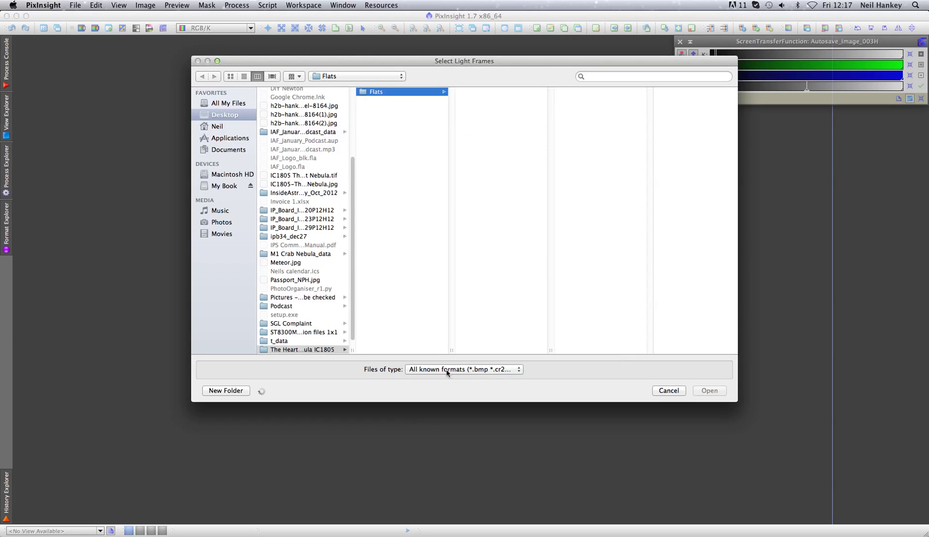
left_click(388, 101)
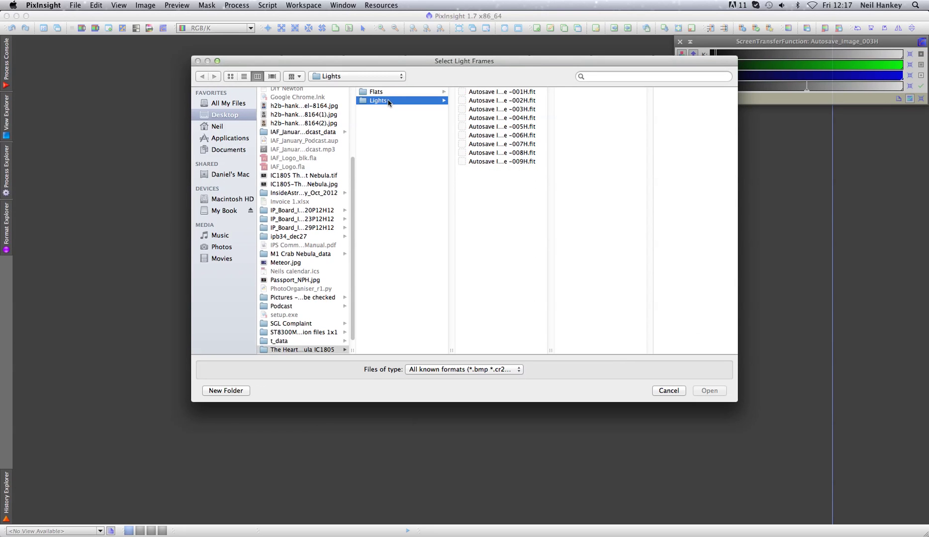
left_click(470, 92)
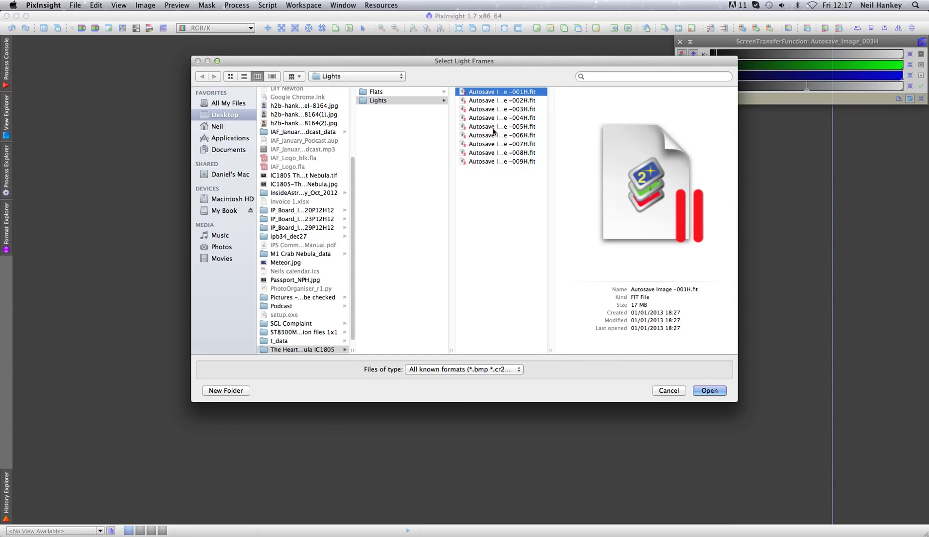
left_click(495, 161, "shift")
left_click(708, 391)
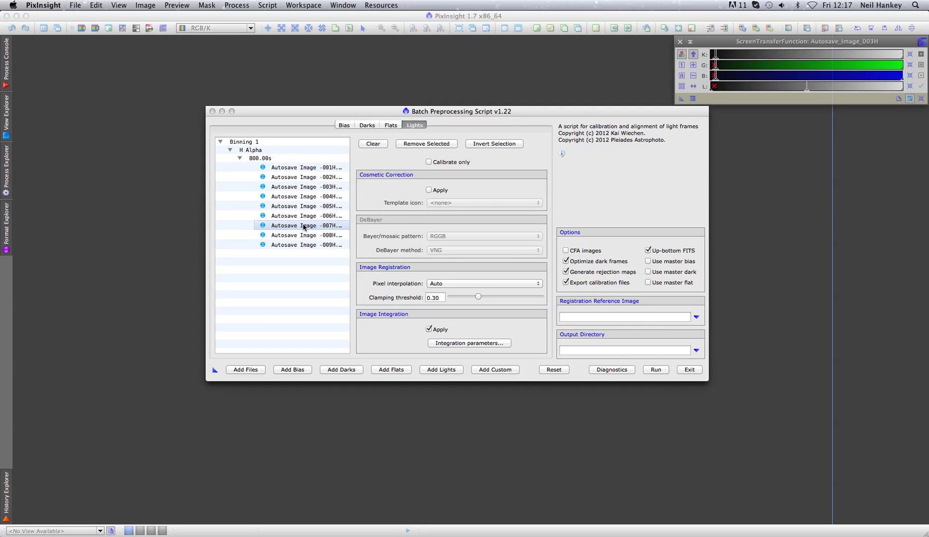
double_click(304, 227)
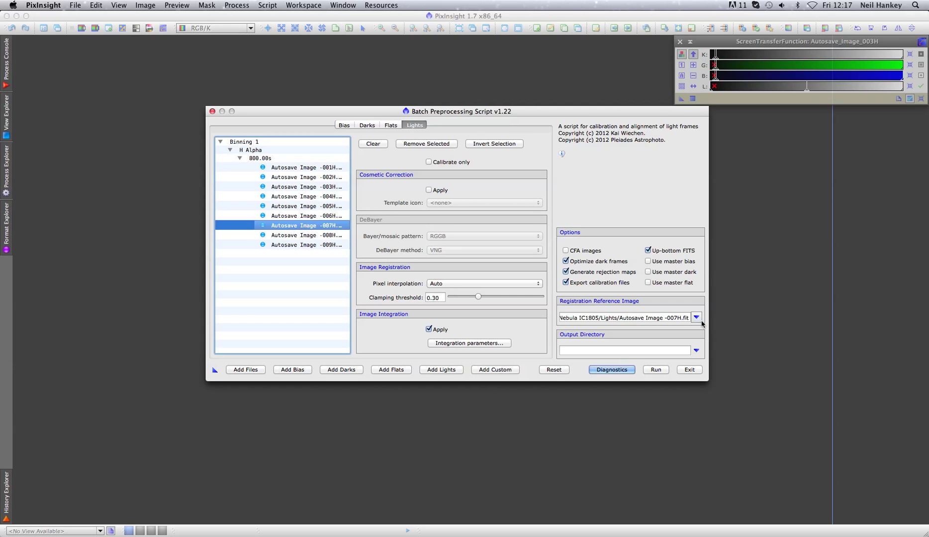
Run batch preprocessing, accept the filter-name warnings, and disable future integration warnings.
left_click(696, 351)
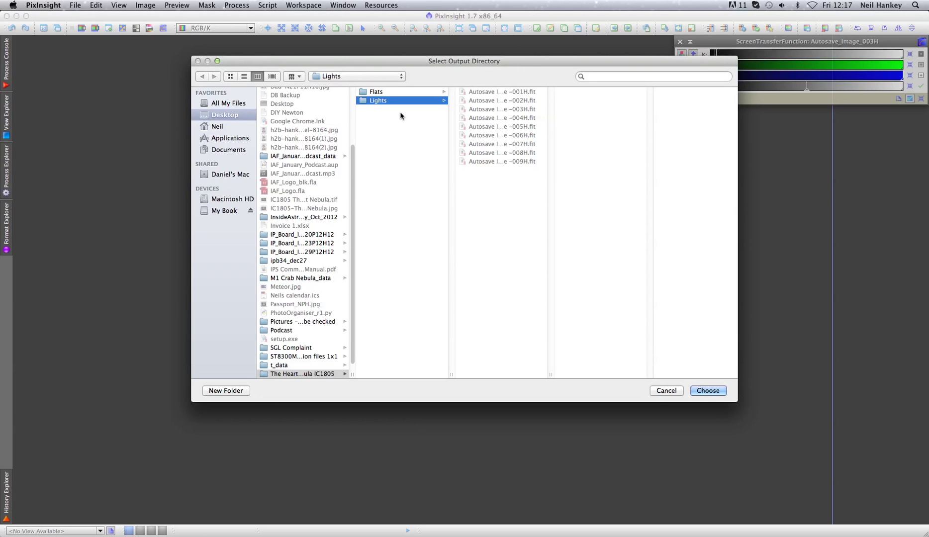
left_click(710, 391)
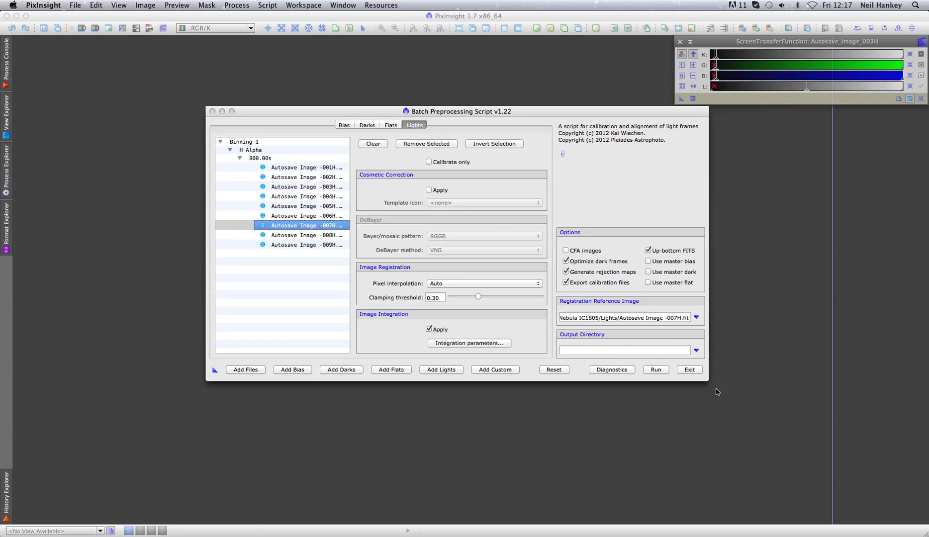
left_click(656, 370)
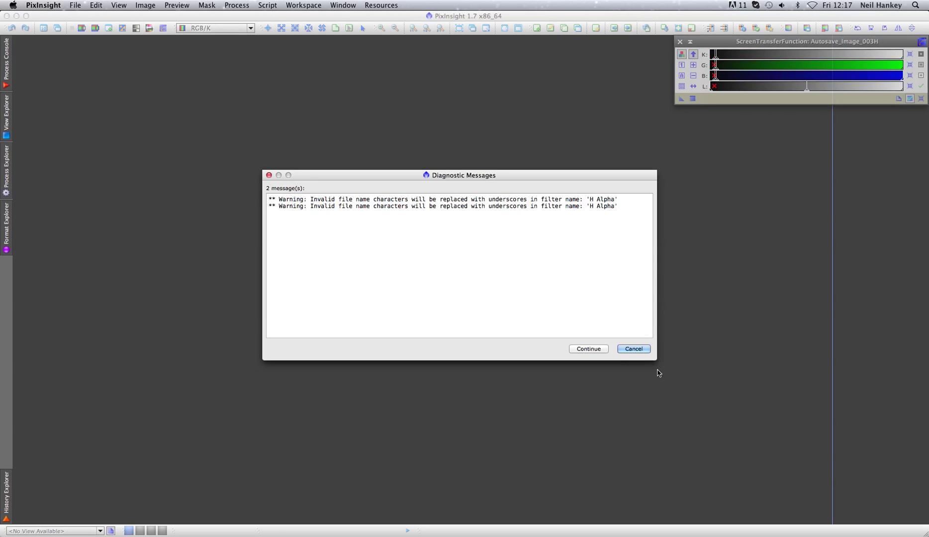
left_click(599, 349)
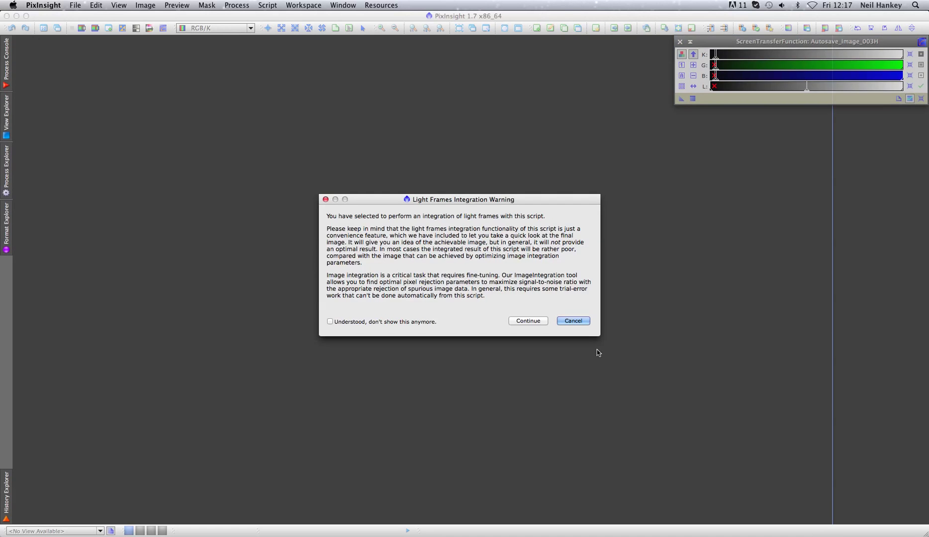
left_click(330, 322)
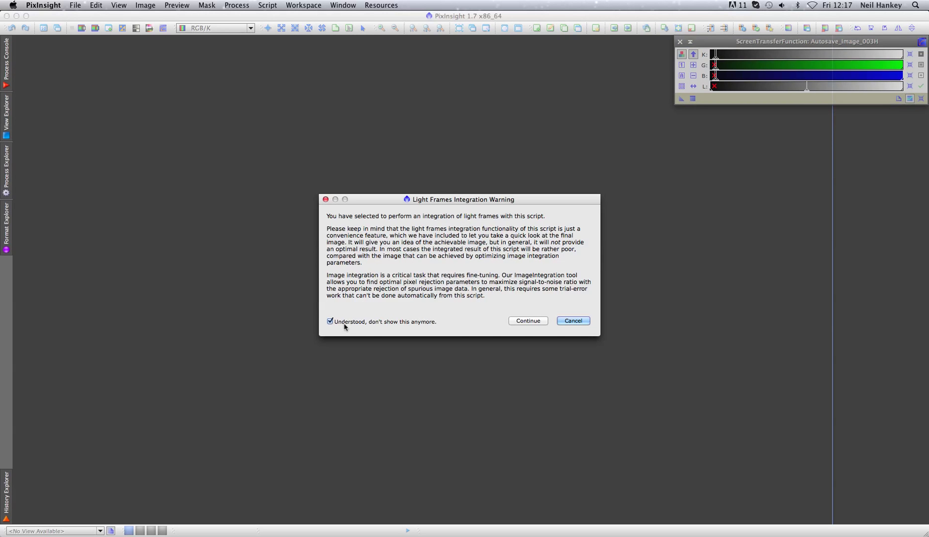
Continue past the integration warning so the script writes master light-FILTER_H_Alpha-BINNING_1.fit.
left_click(526, 321)
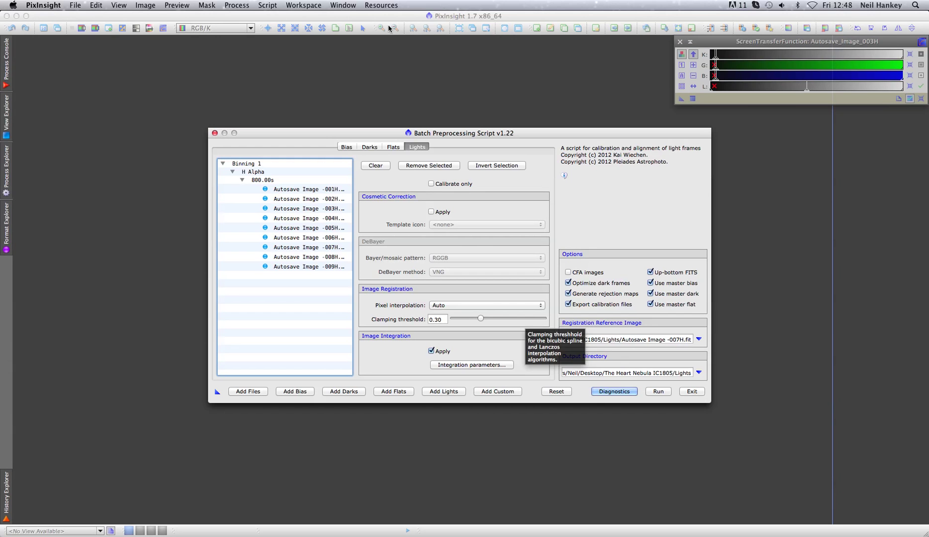
Quit the Batch Preprocessing script and confirm the exit.
left_click(74, 5)
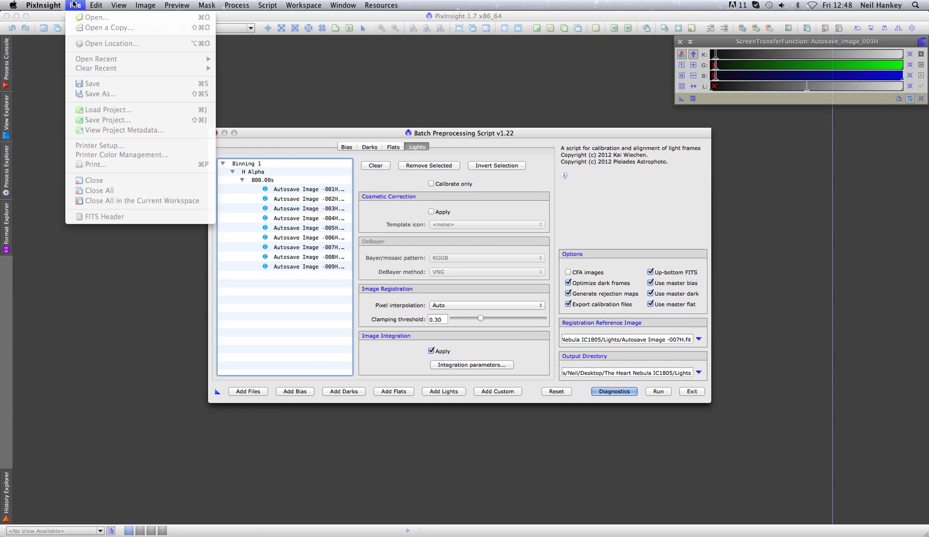
left_click(331, 83)
left_click(690, 395)
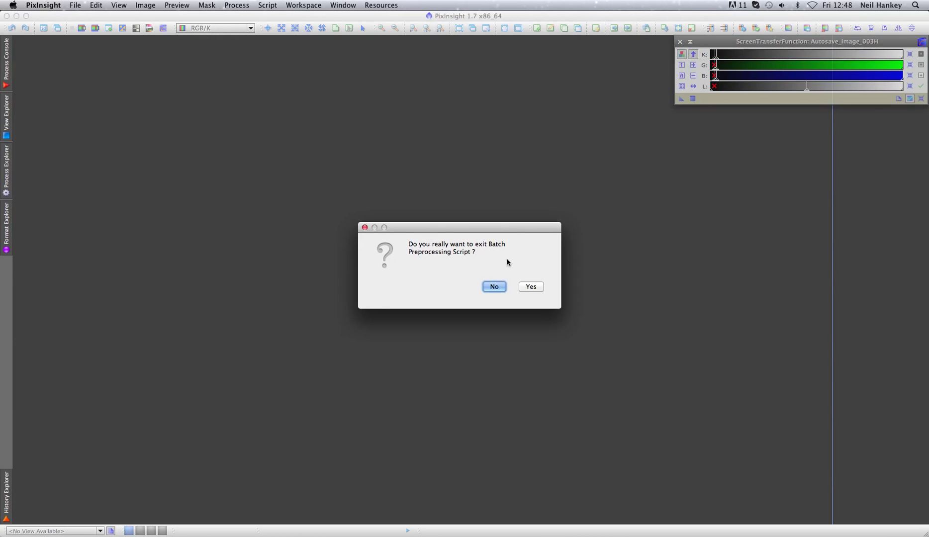
left_click(531, 288)
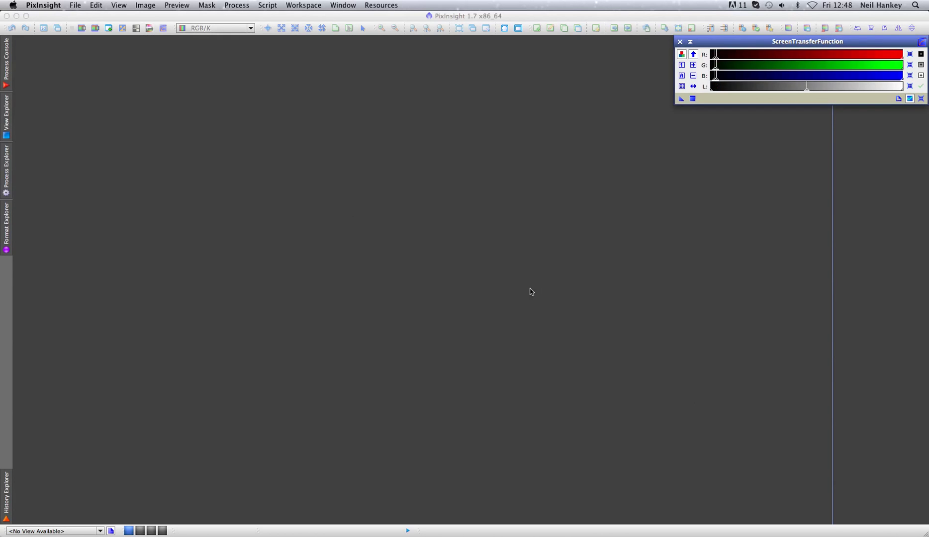
Open Lights/Autosave Image -007H.fit, STF auto-stretch it, and shift its window right.
left_click(79, 6)
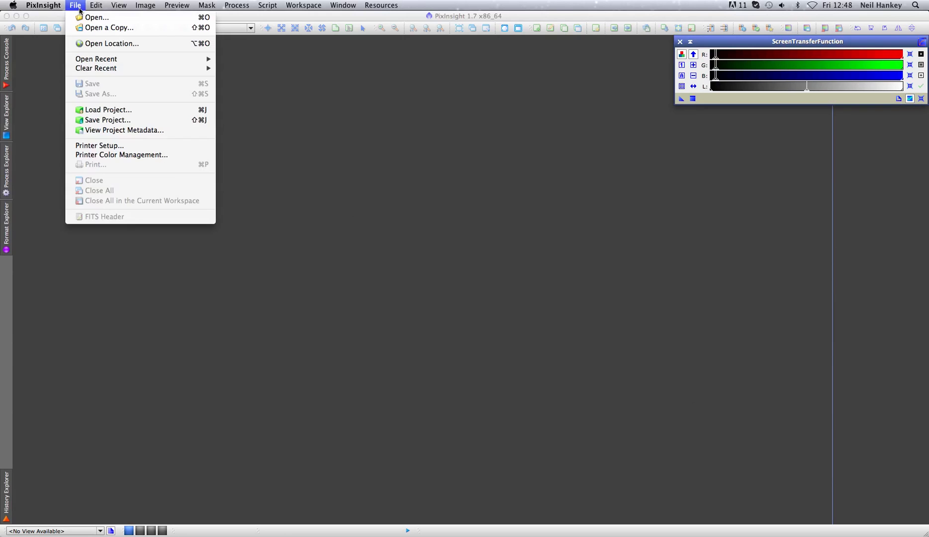
left_click(99, 17)
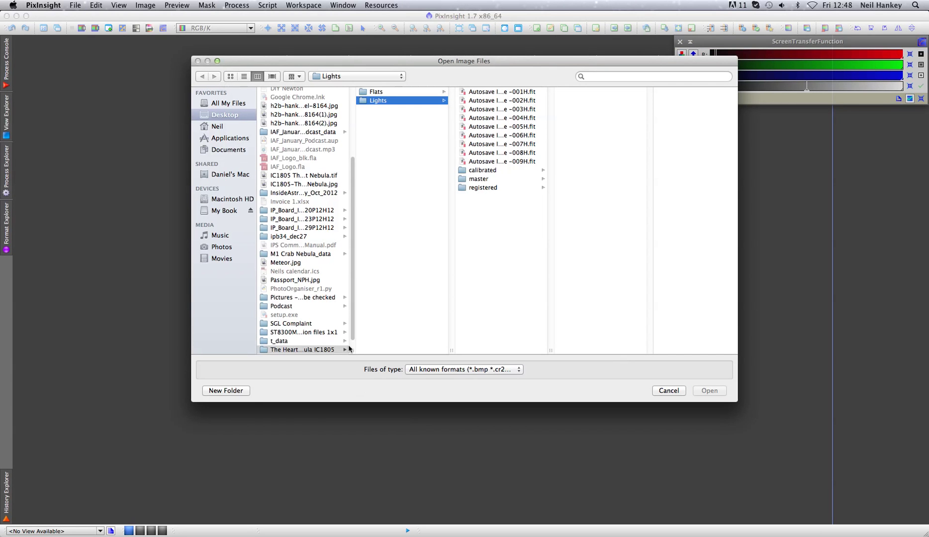
left_click(526, 145)
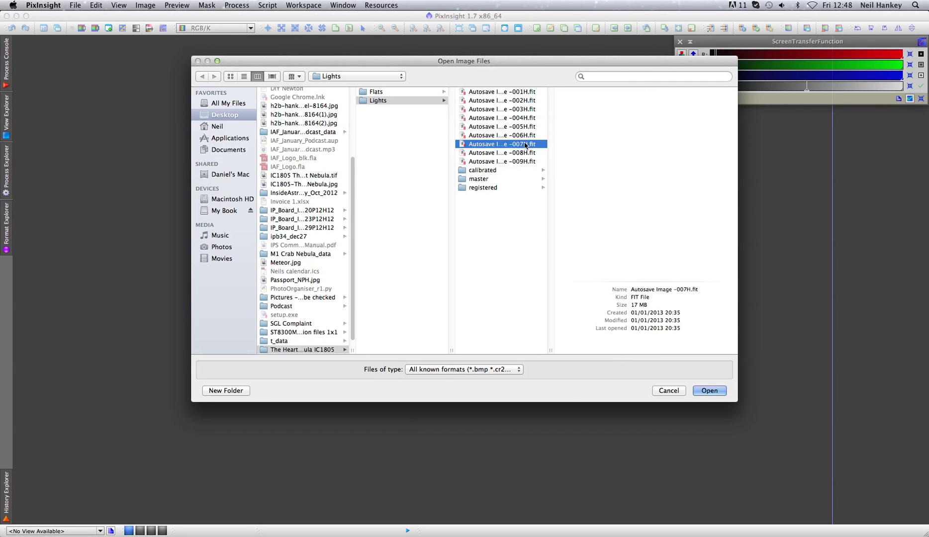
left_click(715, 391)
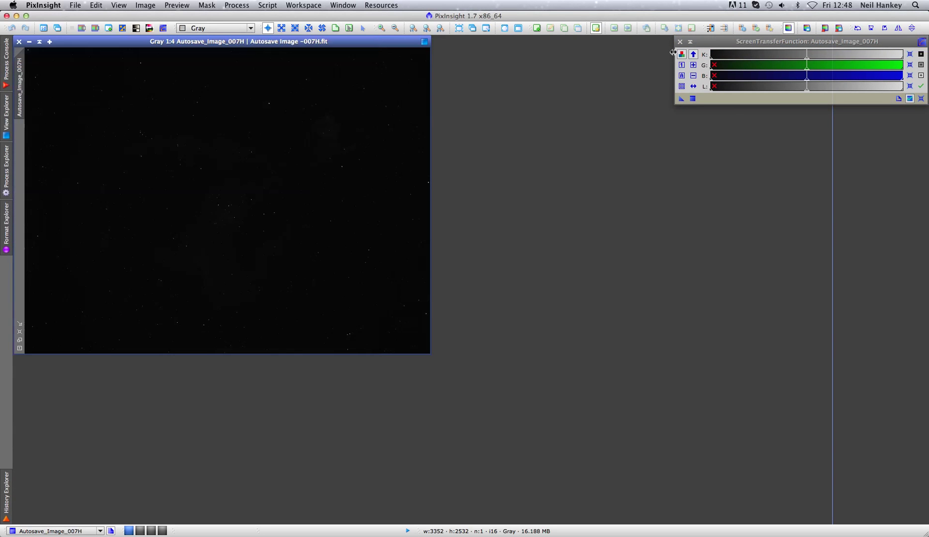
left_click(682, 77)
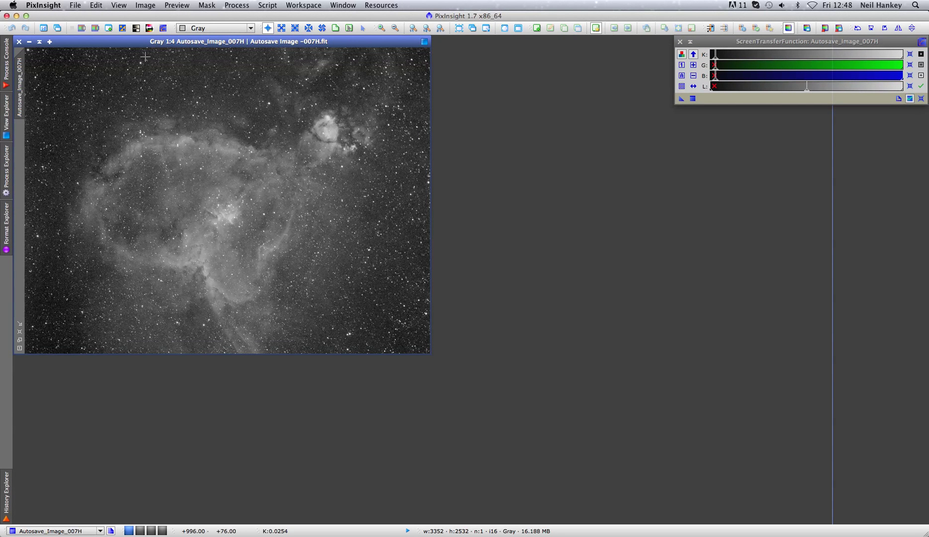
left_click_drag(184, 41, 241, 42)
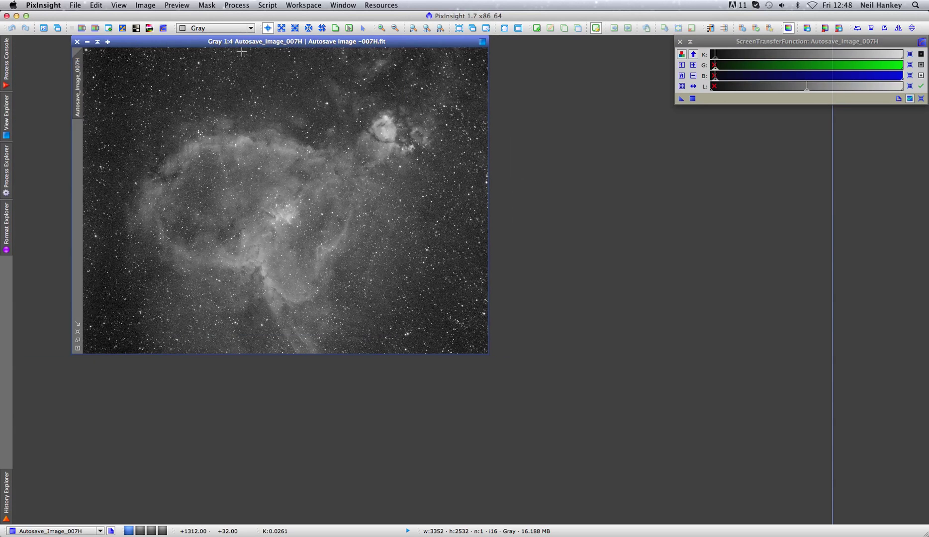
Open calibrated/light/Autosave Image -007H_c.fit, place it lower right, and STF auto-stretch it.
left_click(82, 5)
left_click(85, 17)
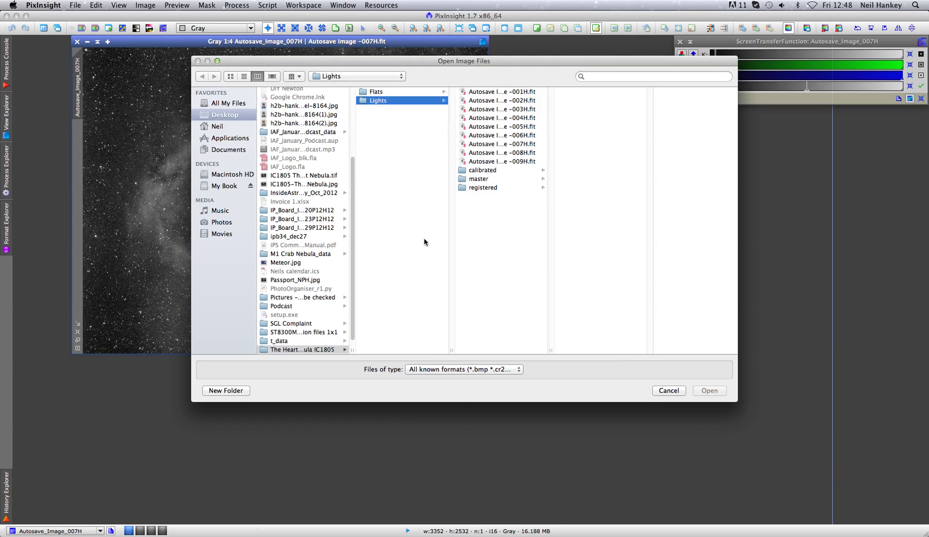
left_click(490, 171)
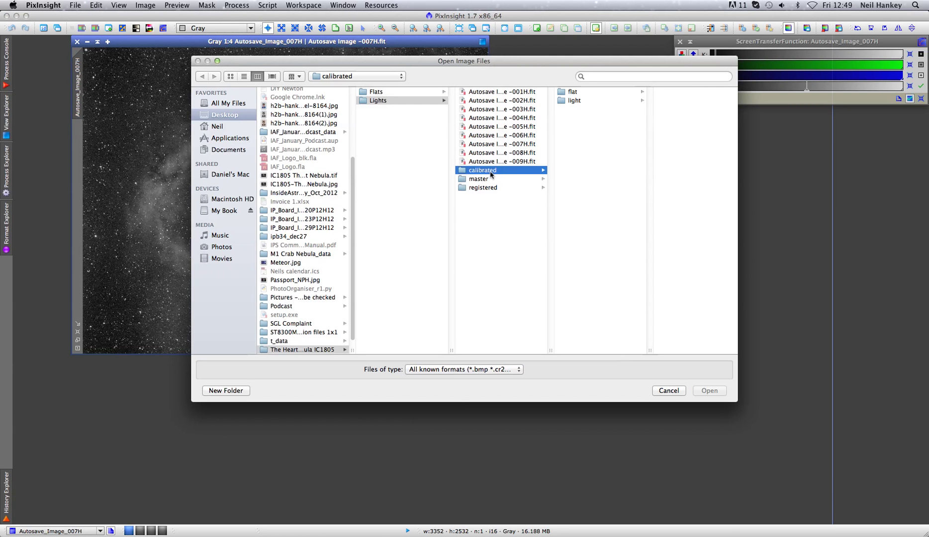
left_click(589, 101)
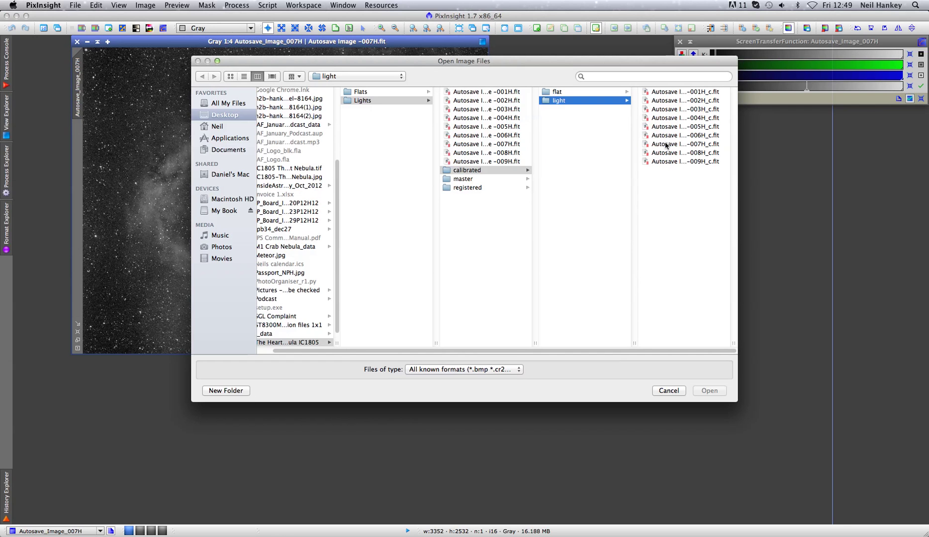
left_click(666, 145)
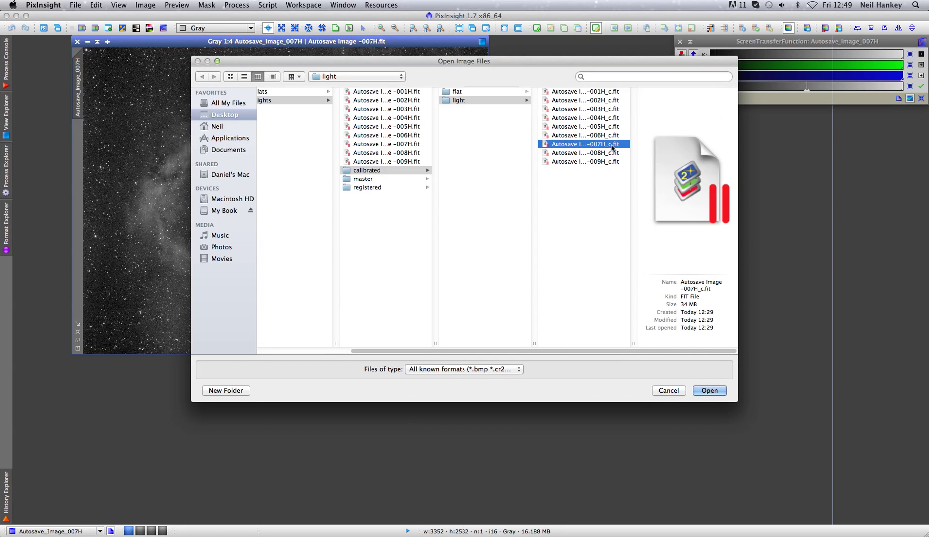
left_click(710, 391)
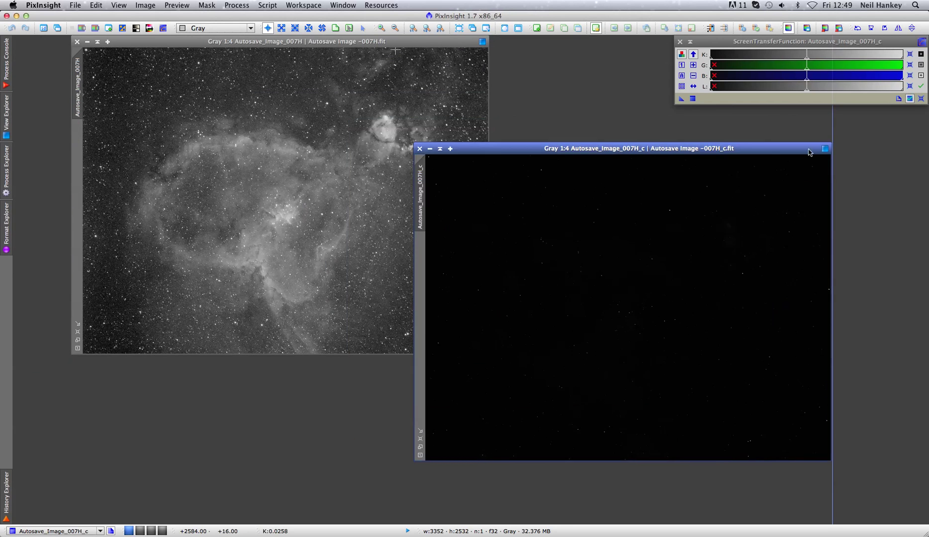
left_click_drag(808, 151, 793, 164)
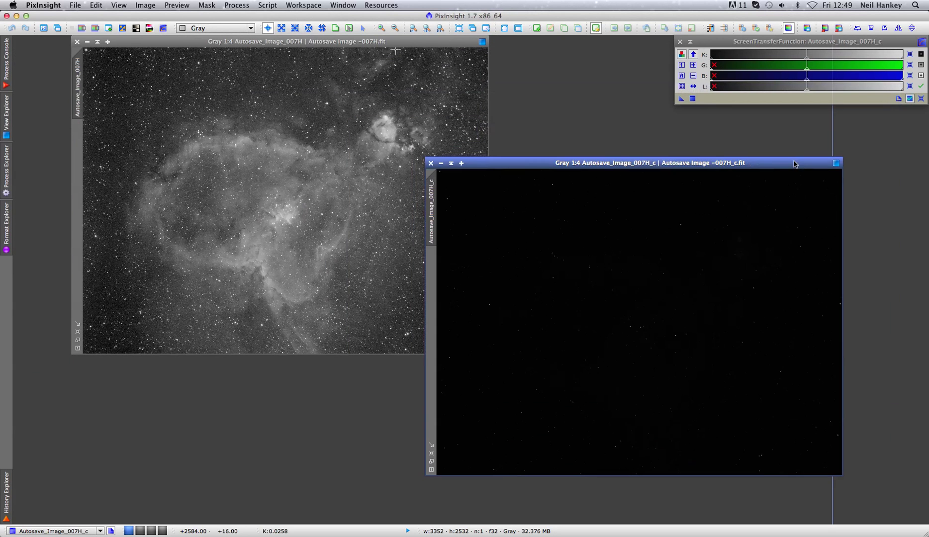
left_click(681, 75)
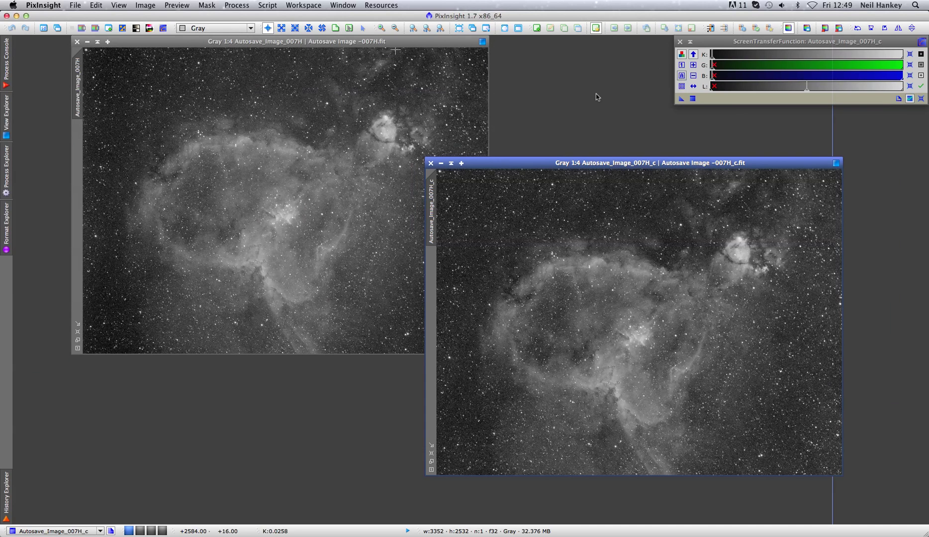
Toggle the calibrated 007H_c screen stretch off and back on, then zoom and pan to the central cluster.
left_click(788, 28)
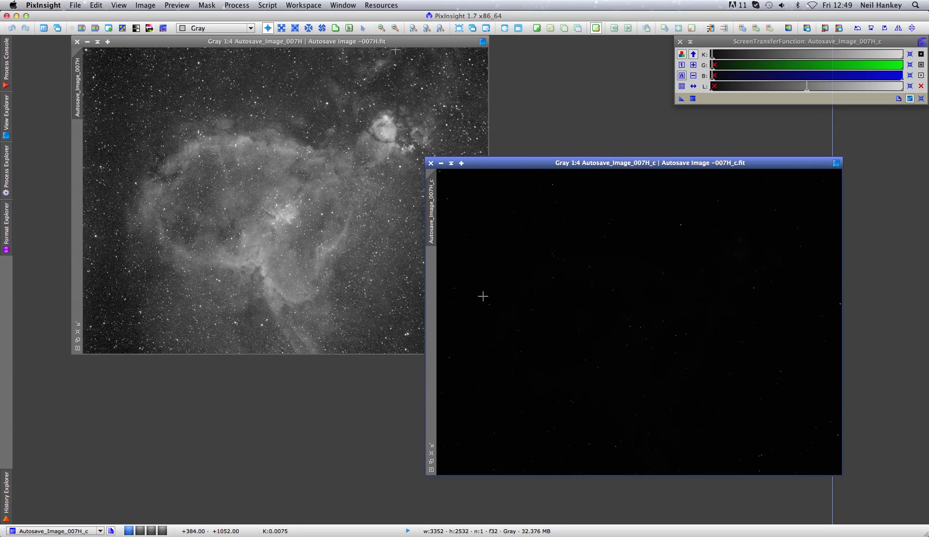
scroll(632, 335, "up", 1)
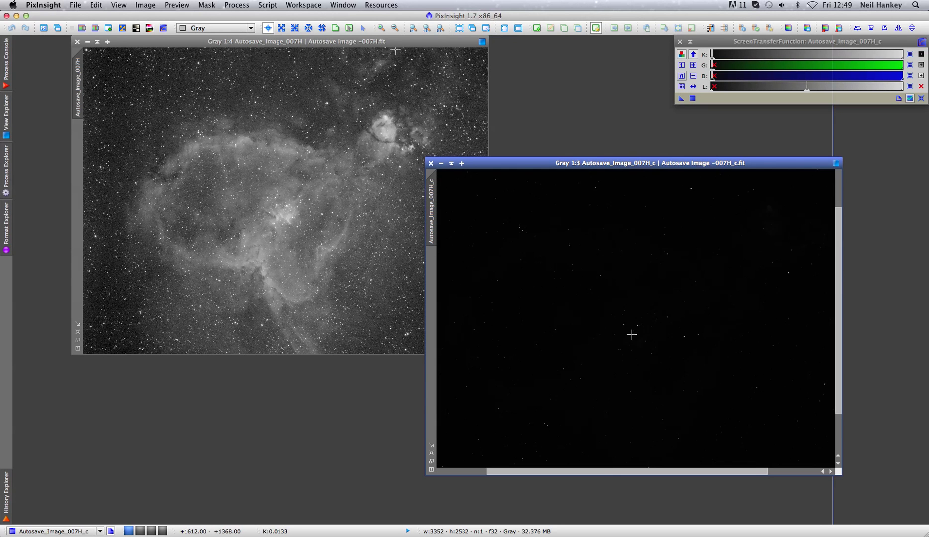
scroll(632, 335, "up", 5)
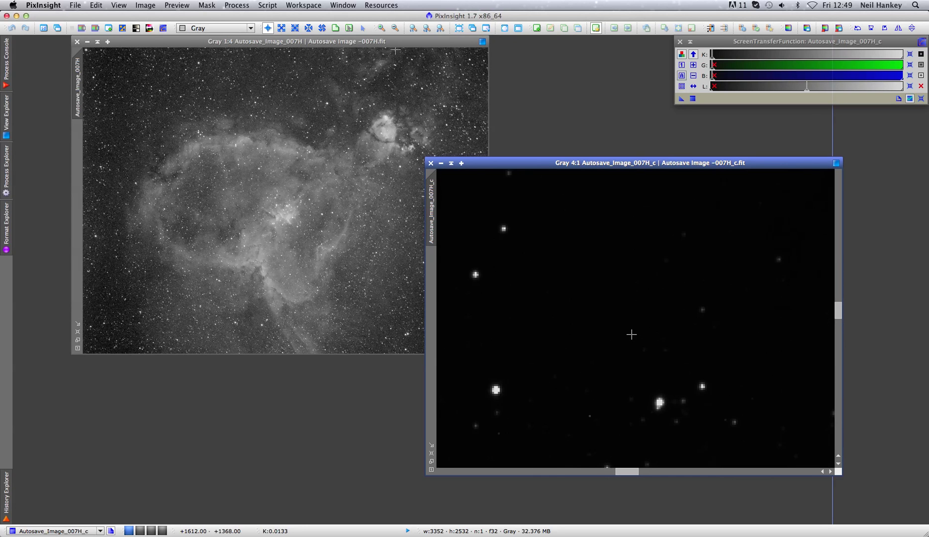
scroll(631, 334, "down", 2)
scroll(631, 334, "down", 2)
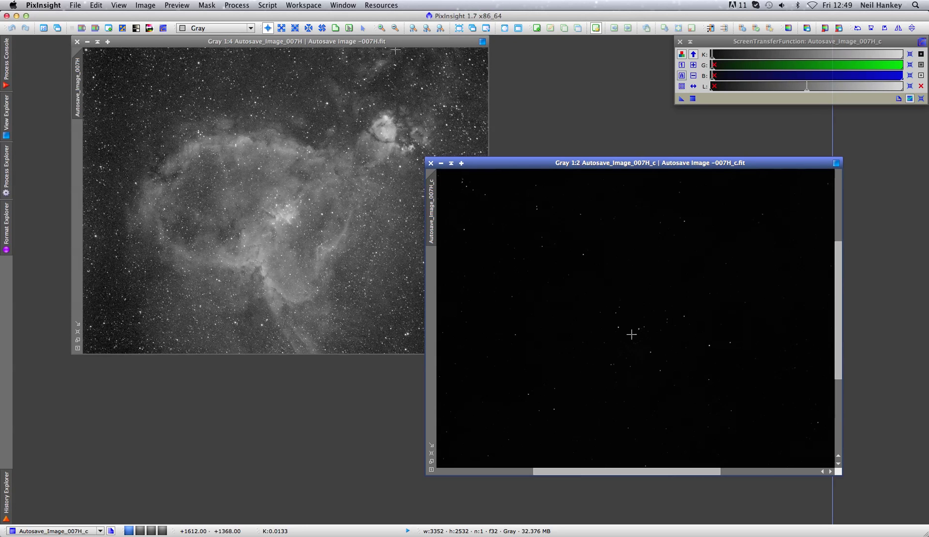
left_click(682, 75)
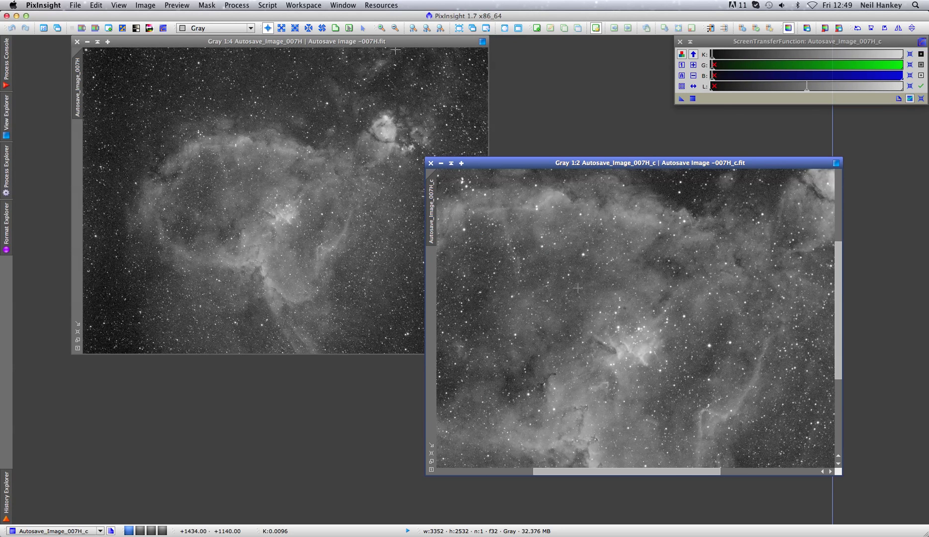
scroll(610, 343, "up", 1)
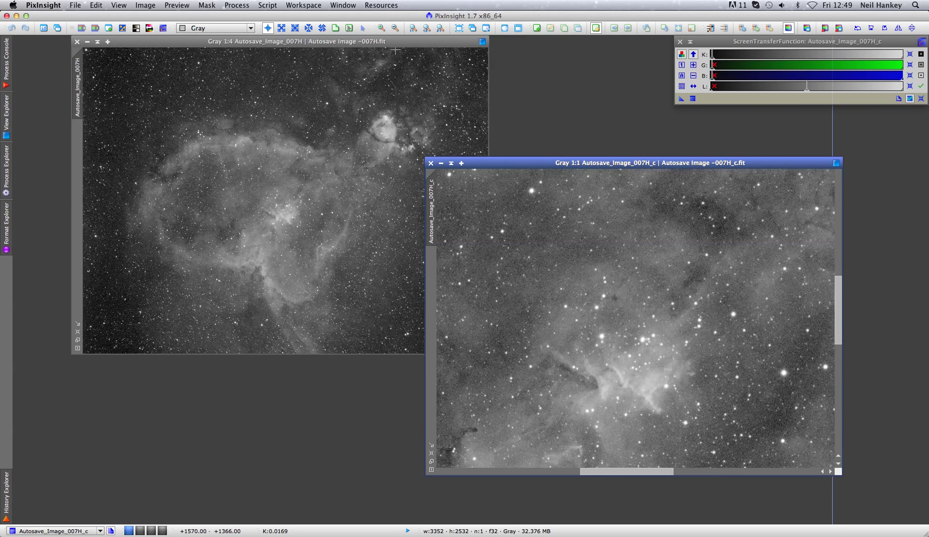
key("space")
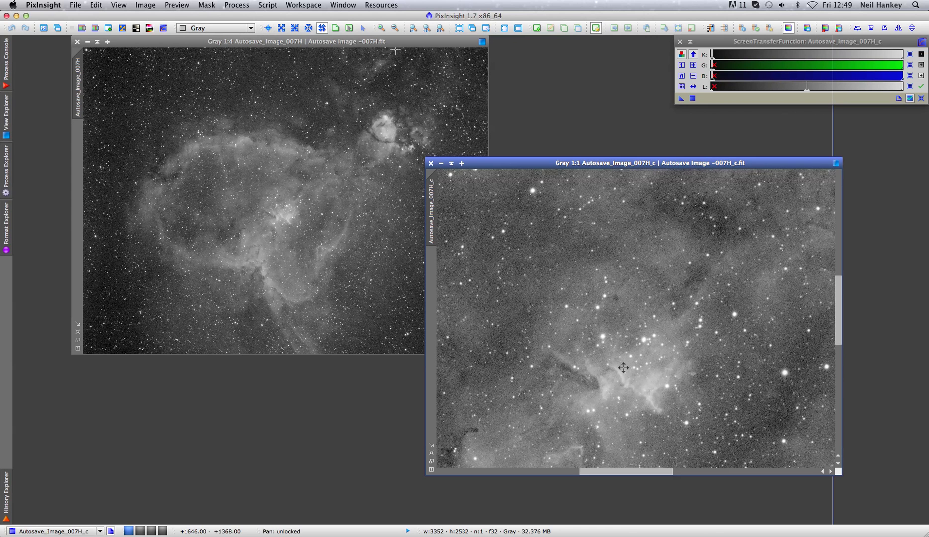
left_click_drag(622, 367, 629, 272)
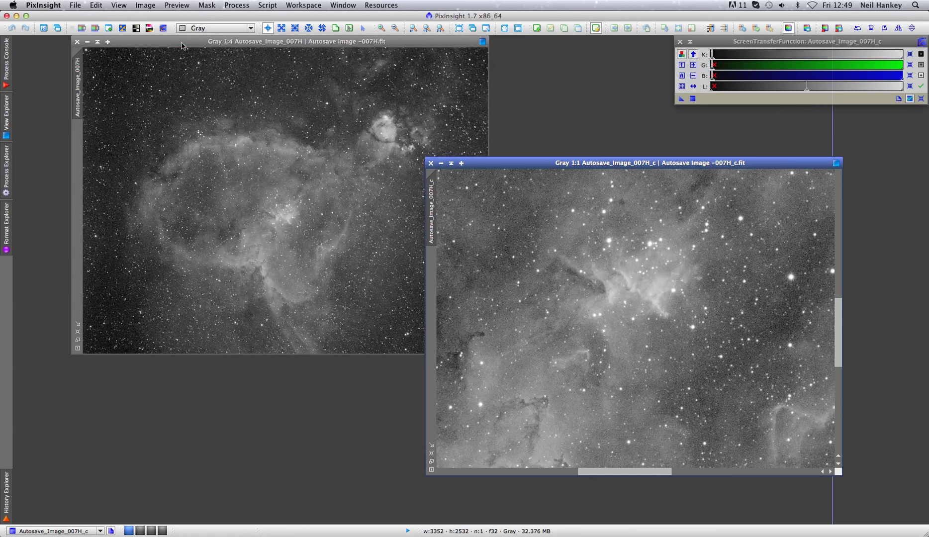
Zoom the raw 007H sub to 4:1 and pan it onto the central star cluster.
left_click(284, 139)
scroll(283, 208, "up", 1)
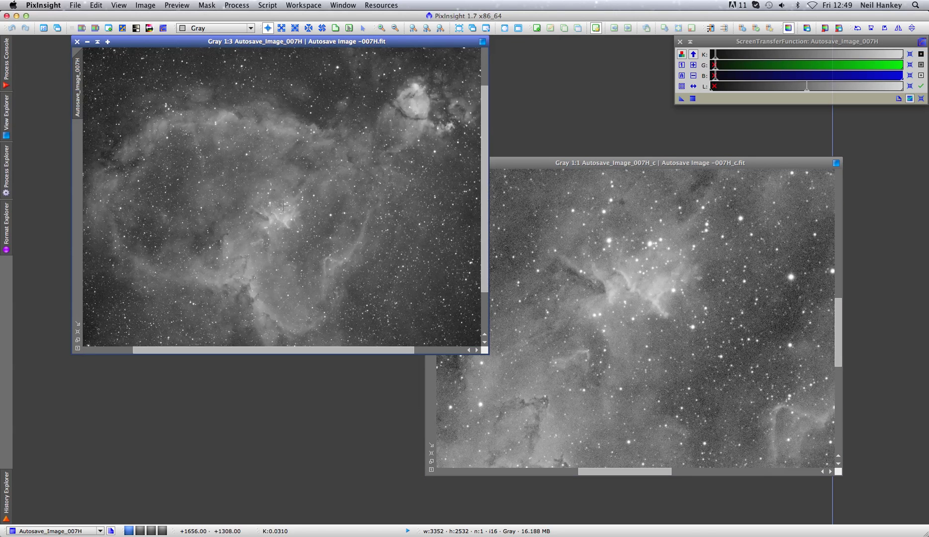
scroll(283, 205, "up", 3)
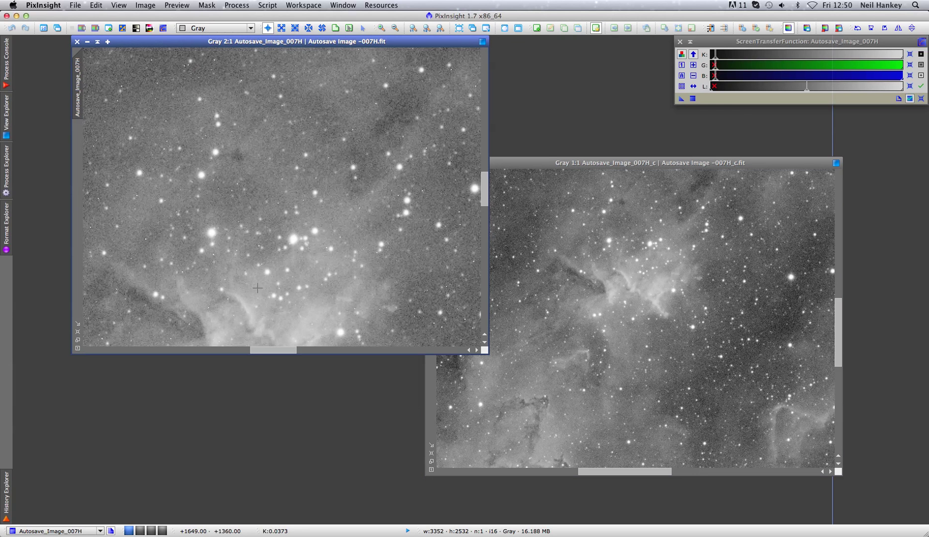
key("space")
left_click_drag(257, 288, 308, 178)
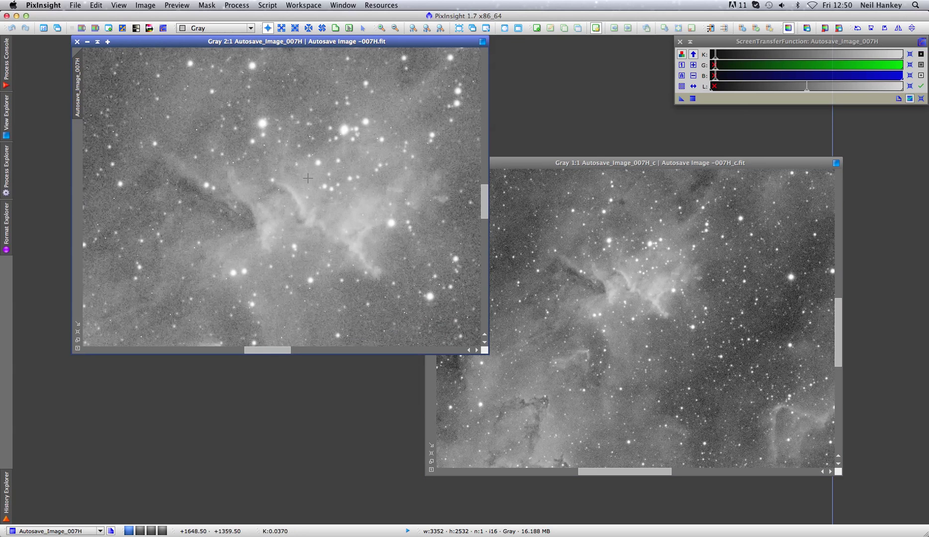
key("ctrl+plus")
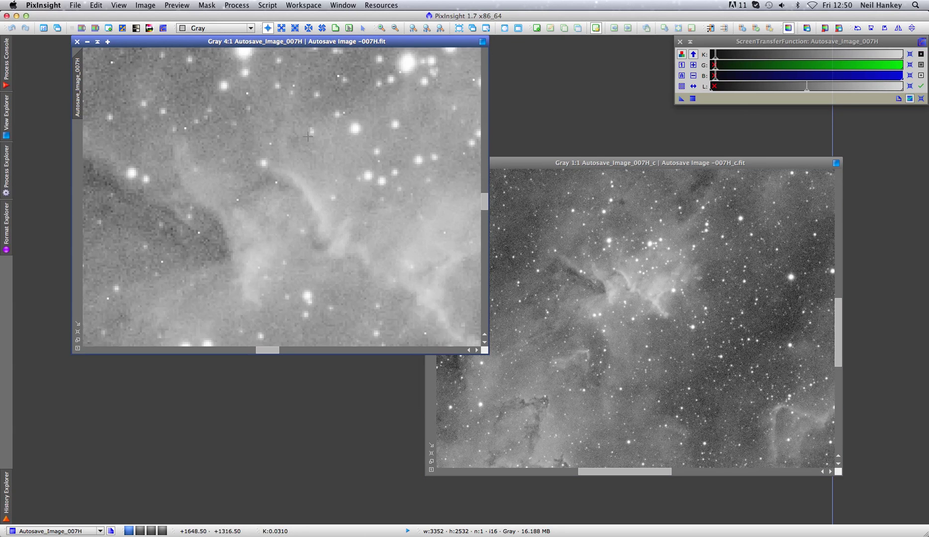
key("space")
left_click_drag(318, 128, 316, 226)
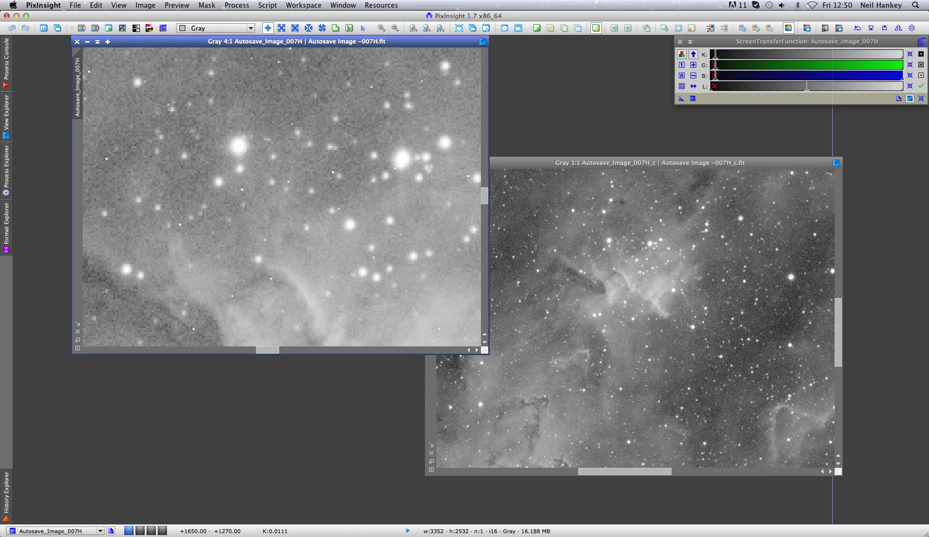
Match the calibrated view at 2:1 on the same region, then close the 007H_c window.
left_click(625, 272)
scroll(625, 272, "up", 1)
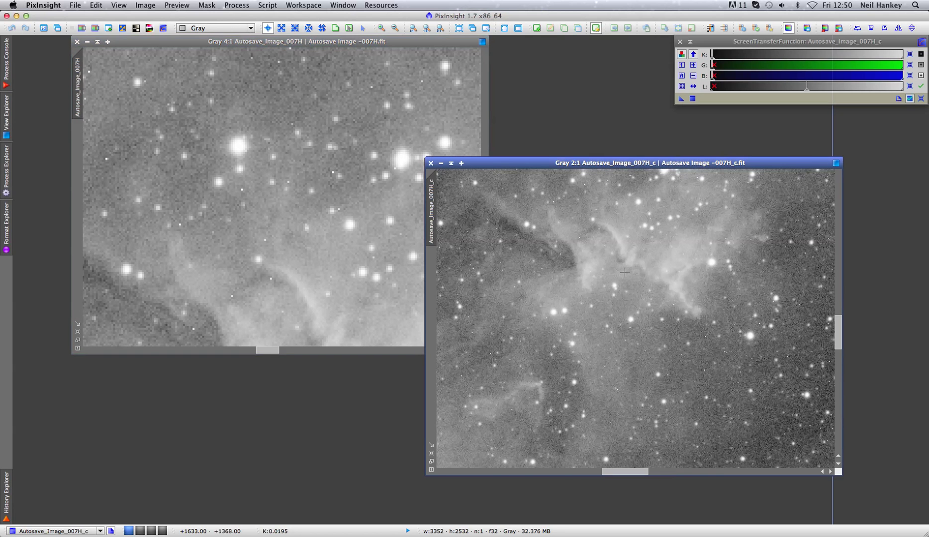
left_click_drag(623, 262, 586, 291)
scroll(585, 261, "up", 1)
key("alt+r")
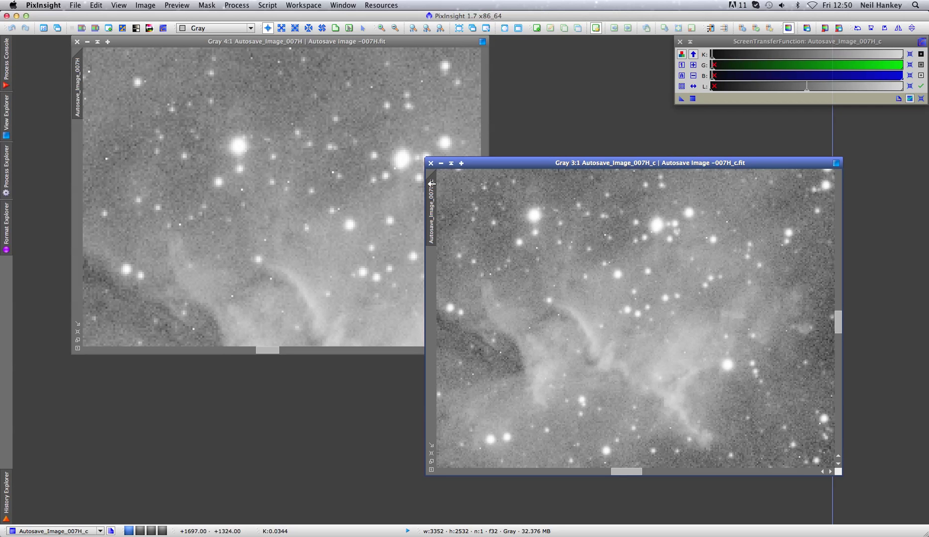
left_click(430, 163)
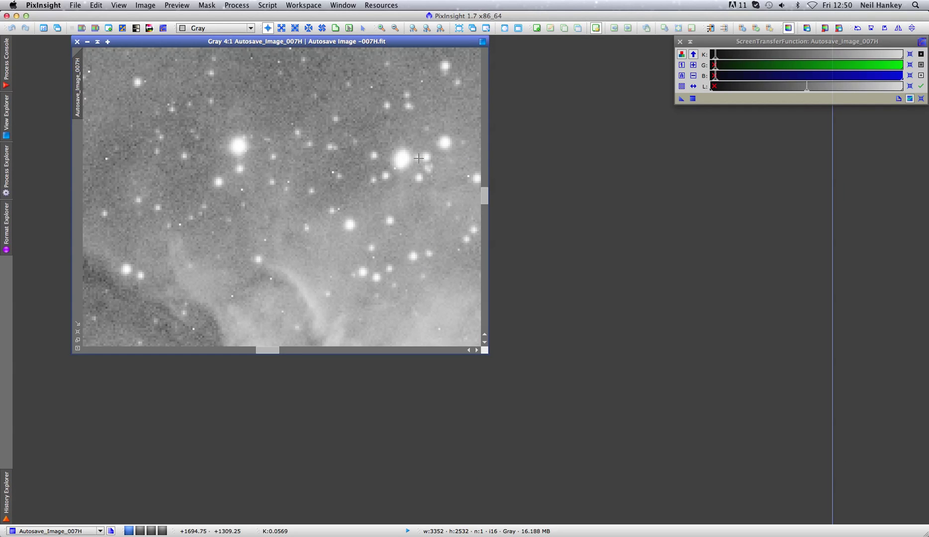
Close the raw 007H sub and open the ImageIntegration process.
left_click(77, 43)
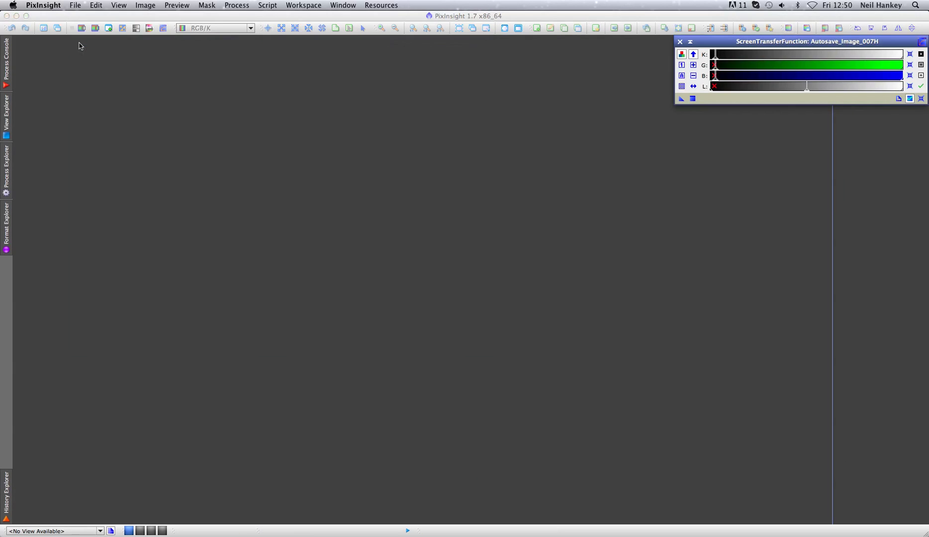
left_click(249, 6)
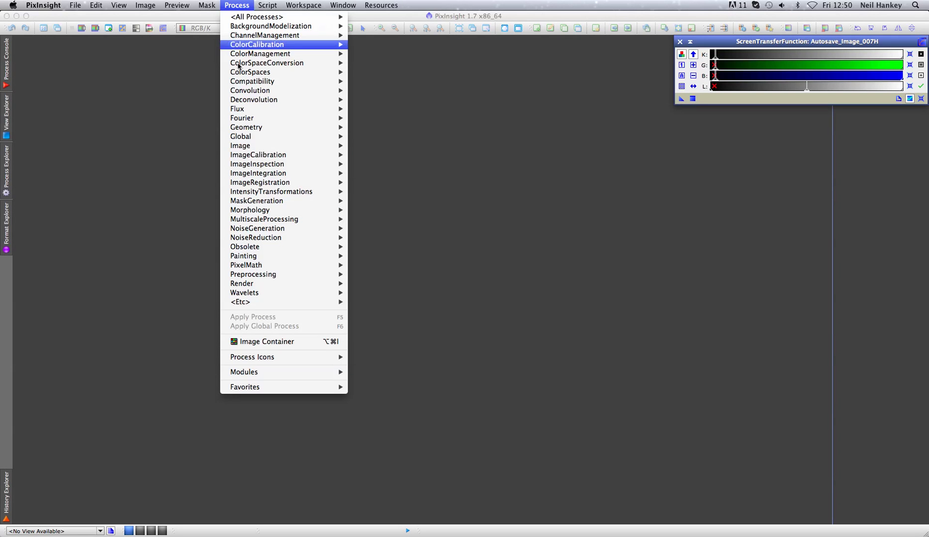
mouse_move(258, 159)
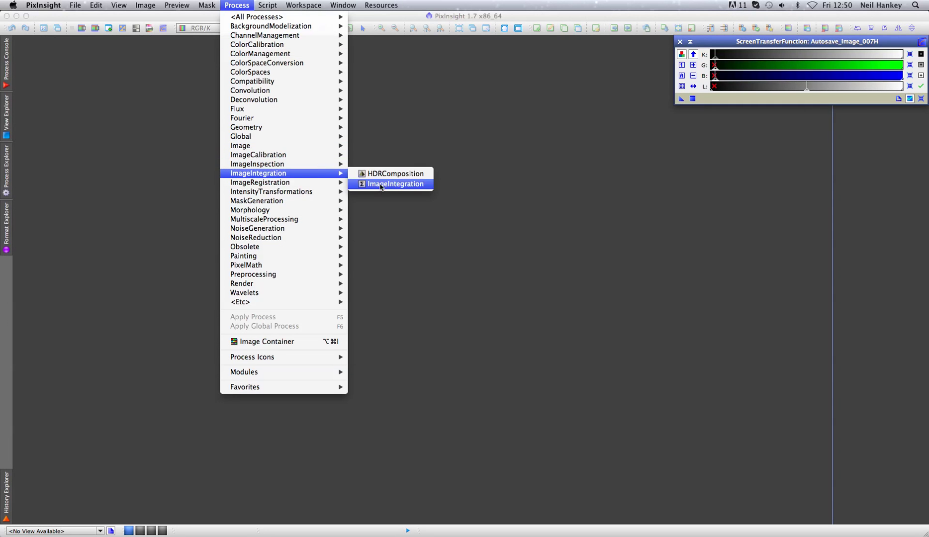
left_click(380, 185)
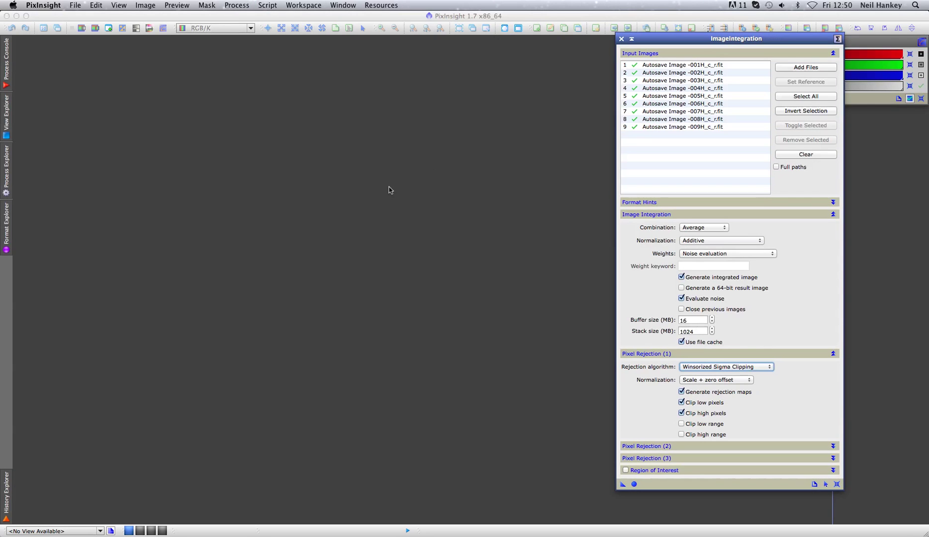
Cancel the Add Files dialog and close ImageIntegration without adding frames.
left_click(797, 66)
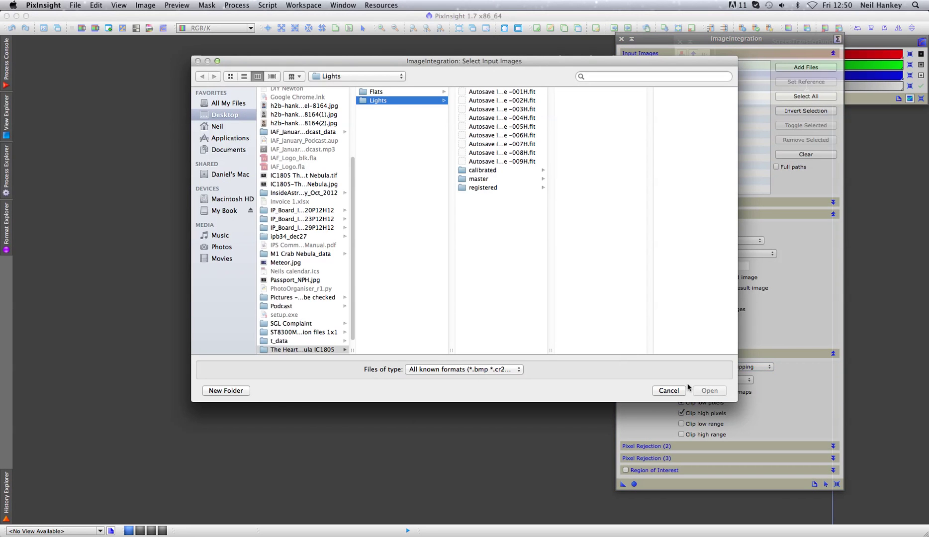
left_click(669, 390)
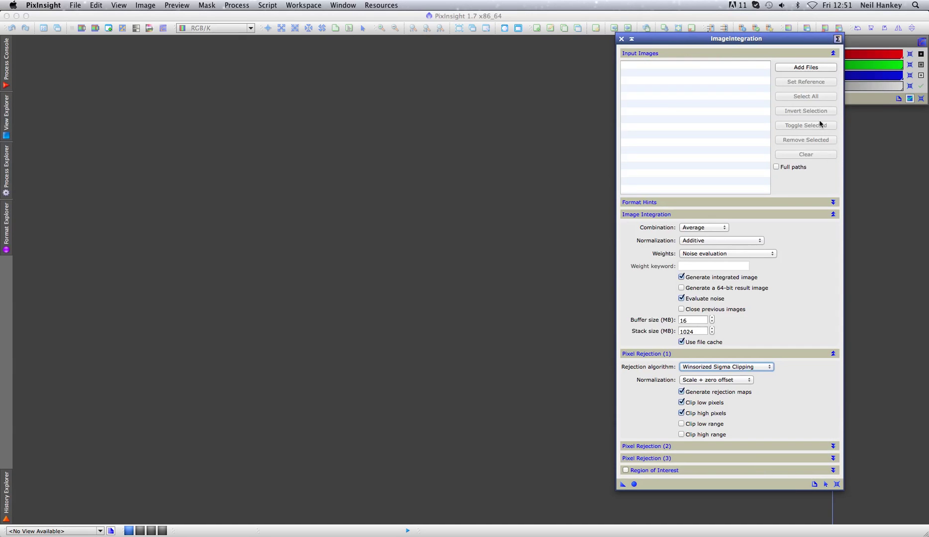
left_click(621, 38)
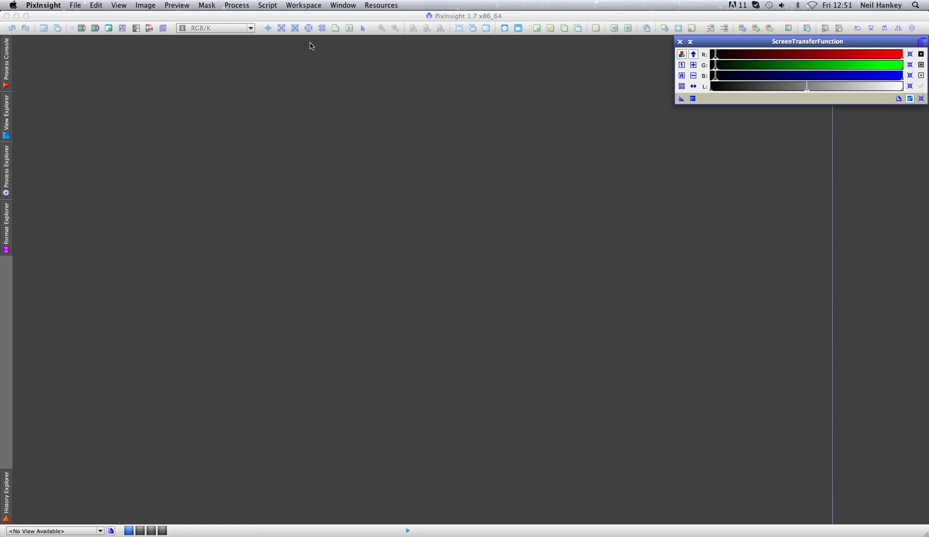
left_click(237, 6)
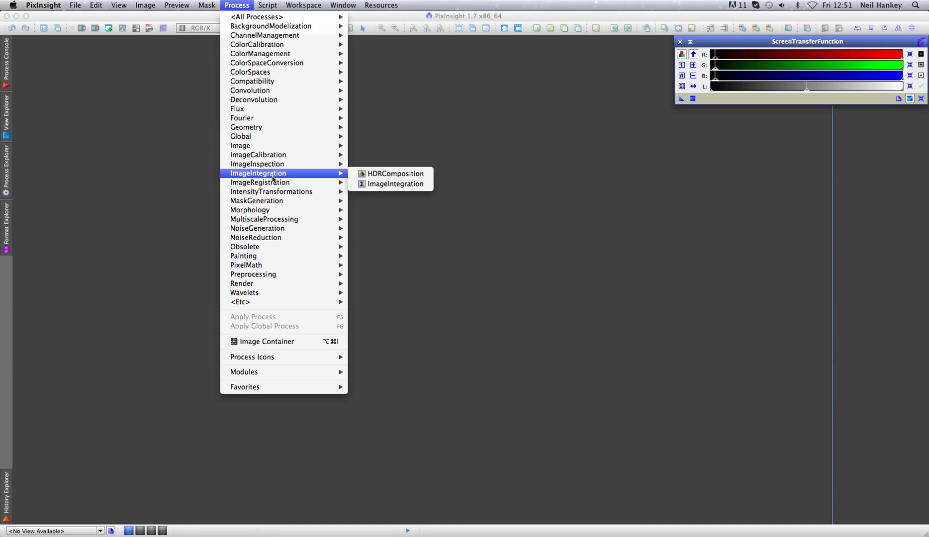
Open ImageIntegration and browse Add Files to the registered/H_Alpha folder.
mouse_move(284, 173)
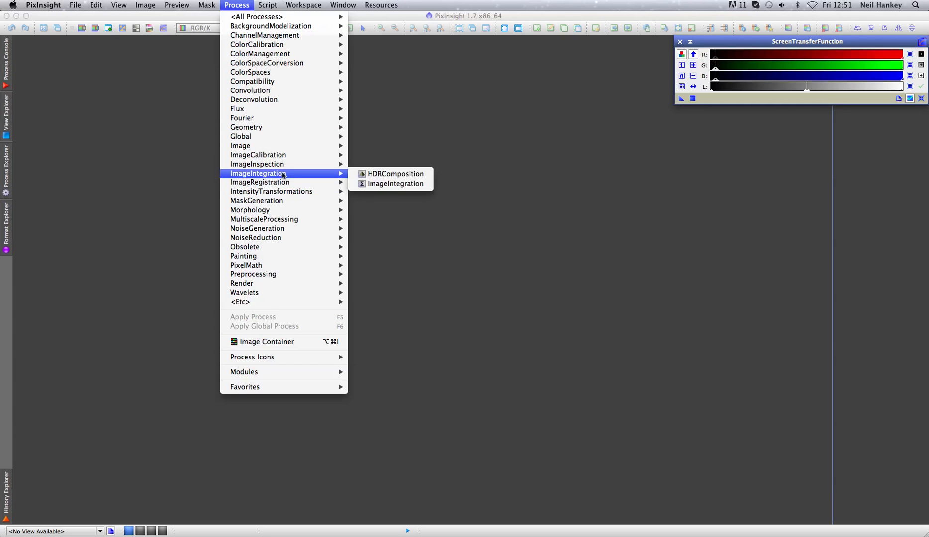
left_click(395, 184)
left_click(816, 71)
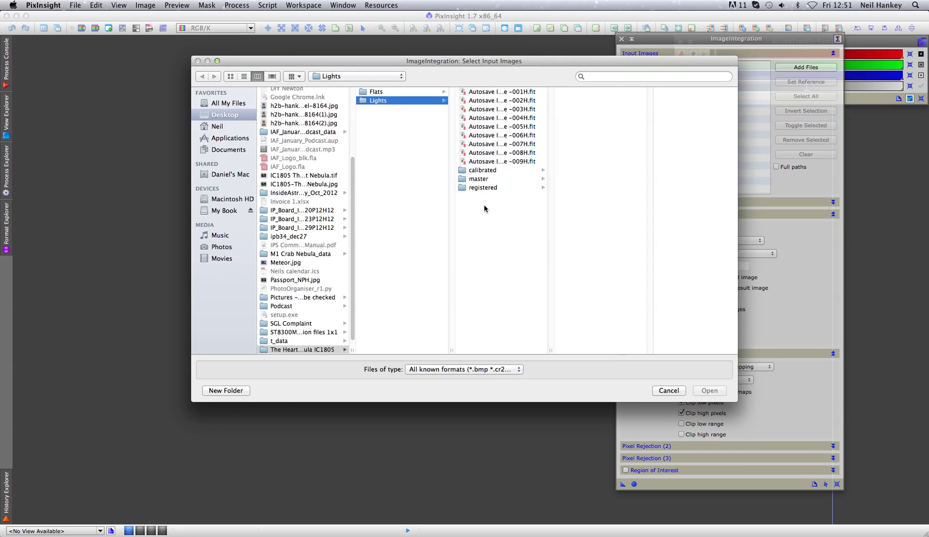
left_click(480, 172)
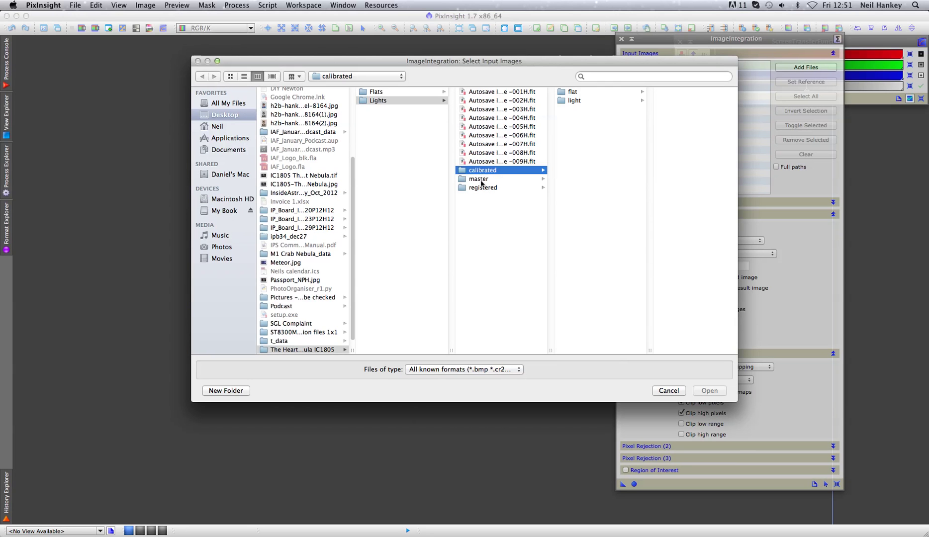
left_click(481, 180)
left_click(482, 188)
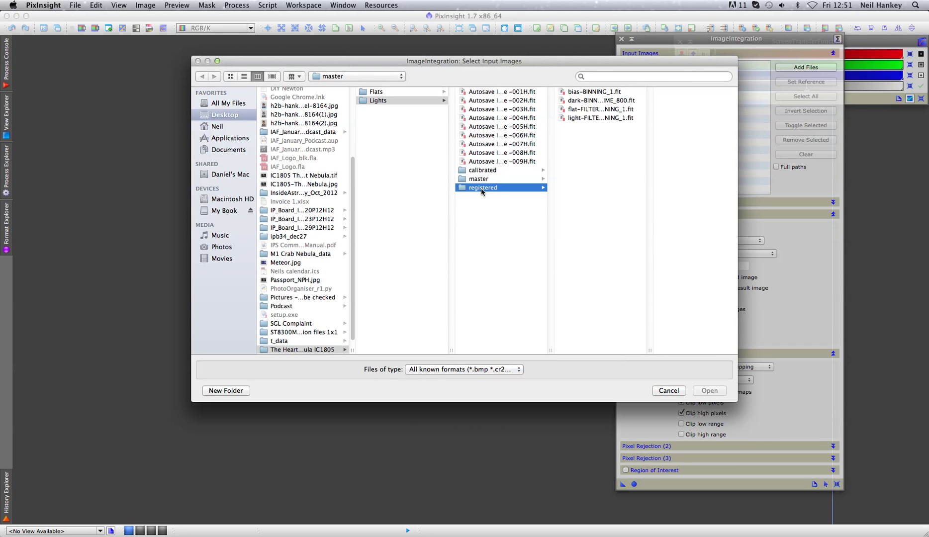
left_click(578, 91)
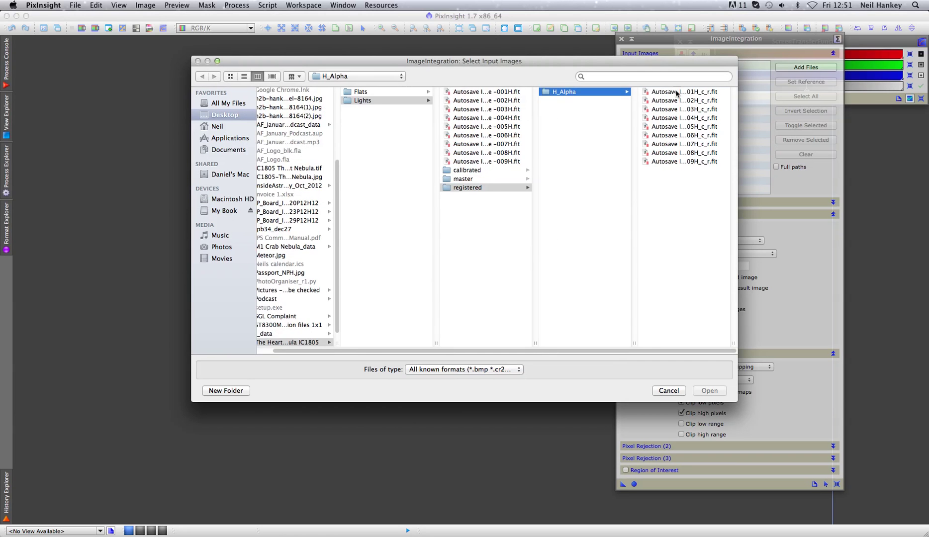
Add all nine -001H_c_r to -009H_c_r subs as inputs, keeping Winsorized Sigma Clipping.
left_click(677, 91)
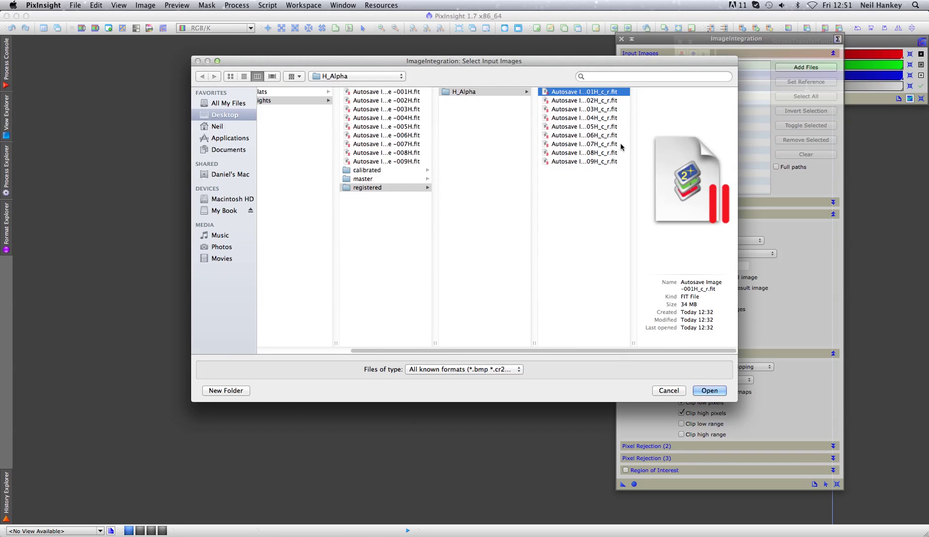
left_click(596, 162, "shift")
left_click(712, 391)
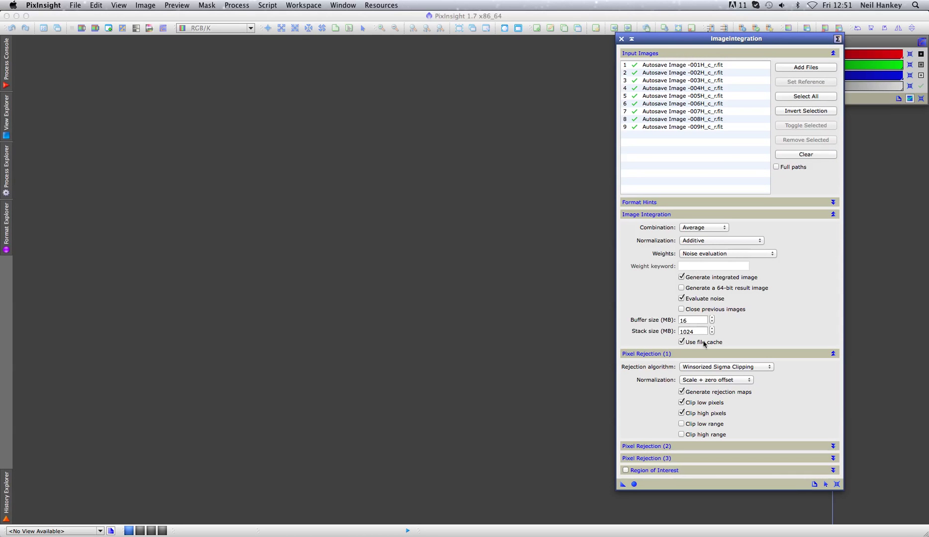
left_click(713, 368)
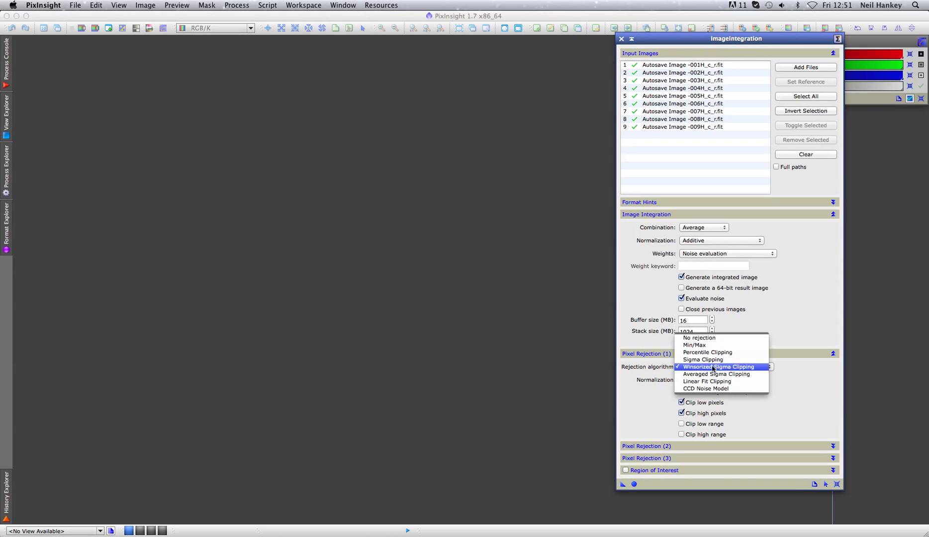
left_click(713, 368)
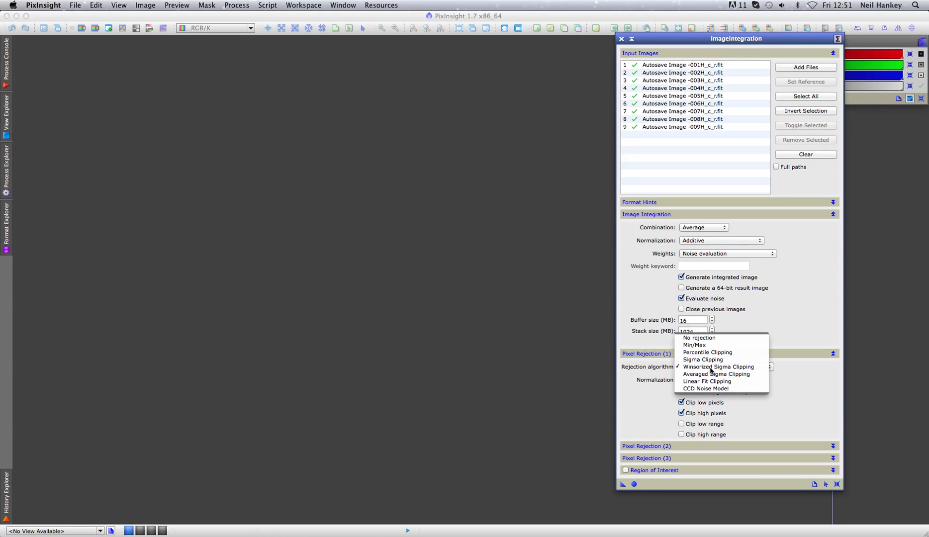
Run ImageIntegration globally on the nine subs, producing integration and low/high rejection maps.
left_click(635, 484)
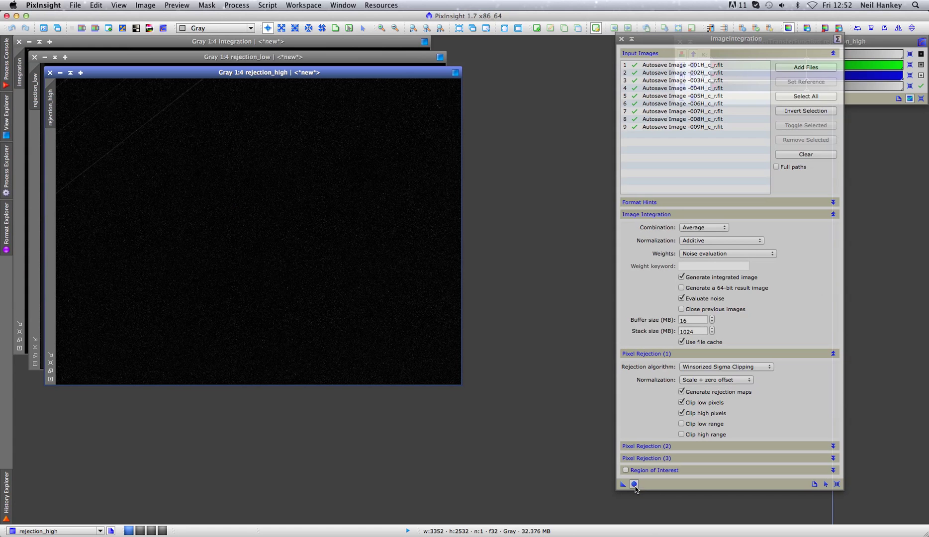
Shade ImageIntegration aside, auto-stretch rejection_high and rejection_low for inspection, closing each.
left_click(631, 38)
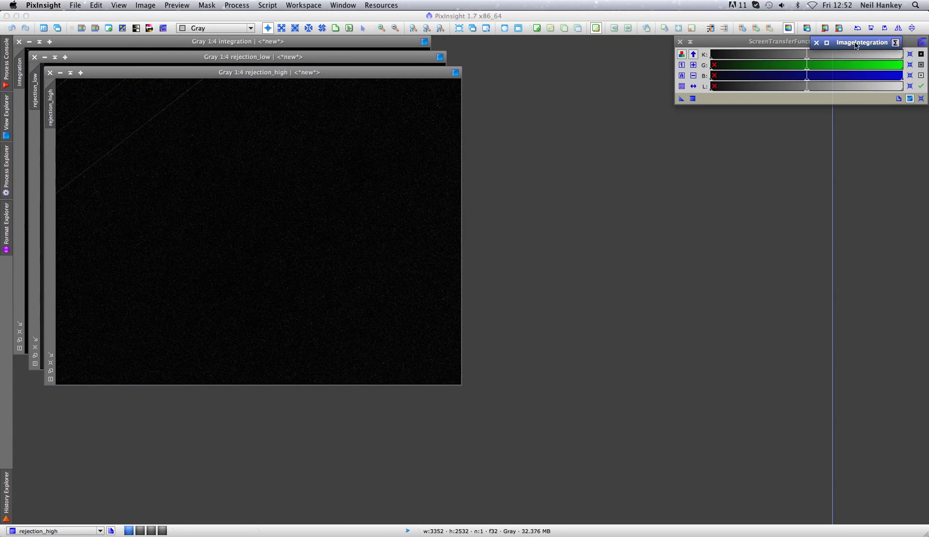
left_click_drag(856, 43, 902, 178)
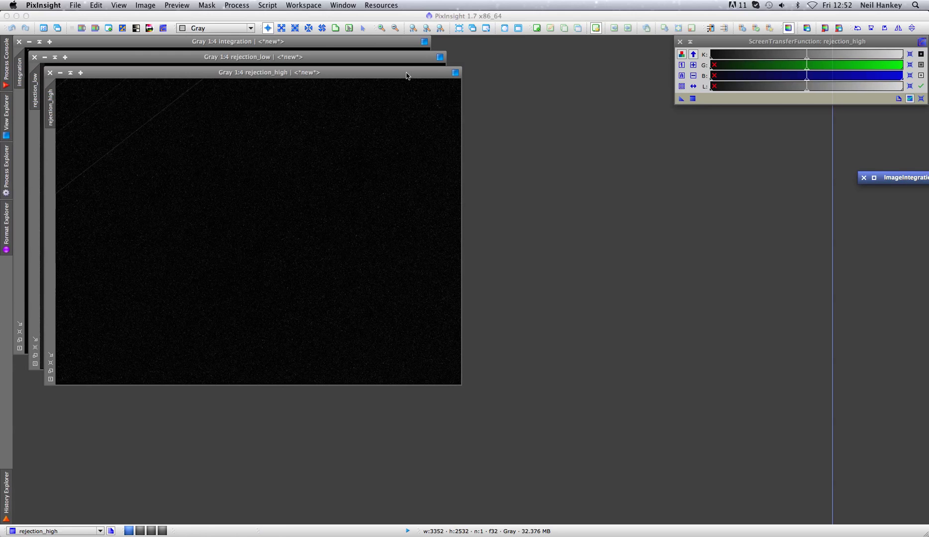
left_click(679, 78)
left_click(680, 77)
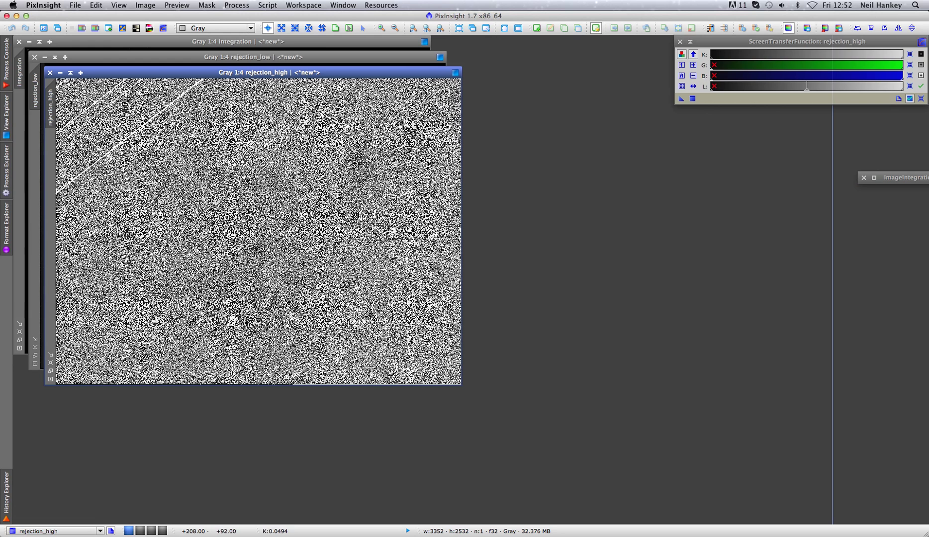
left_click(49, 73)
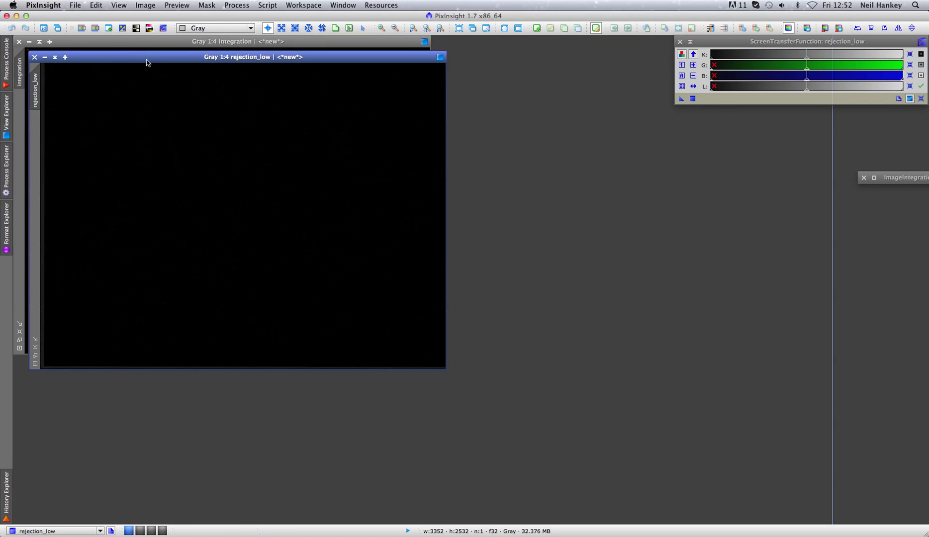
left_click(681, 76)
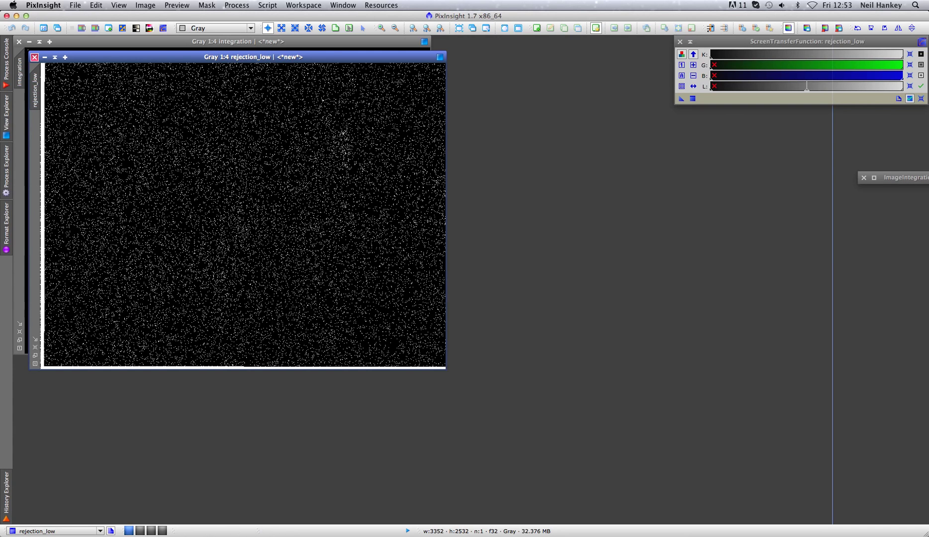
left_click(35, 56)
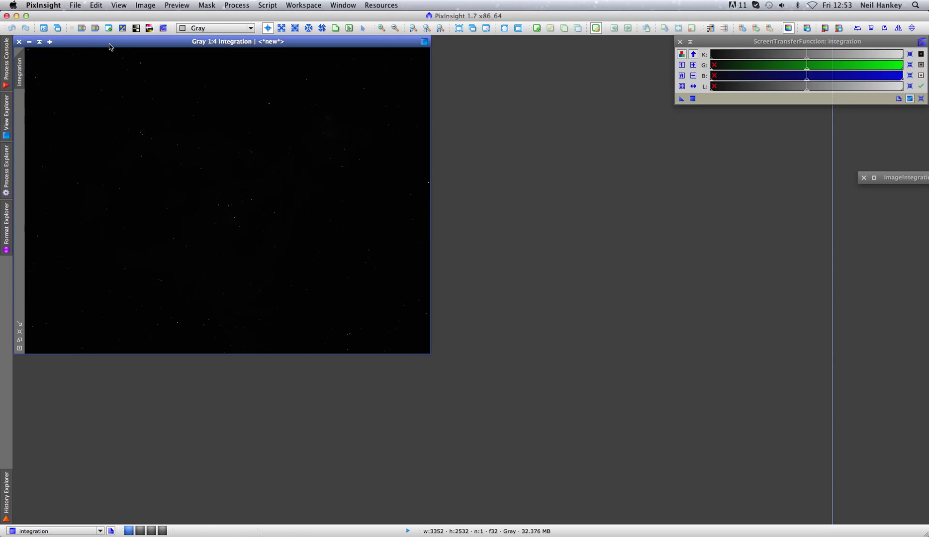
Auto-stretch the integration image, center it, and zoom between 1:1 and 3:1 around the nebula core.
left_click(682, 77)
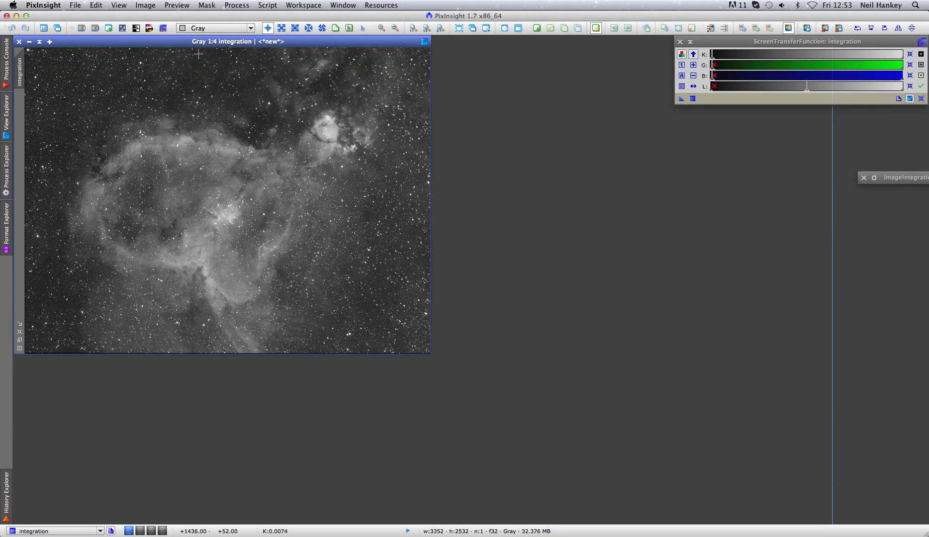
left_click_drag(124, 46, 366, 51)
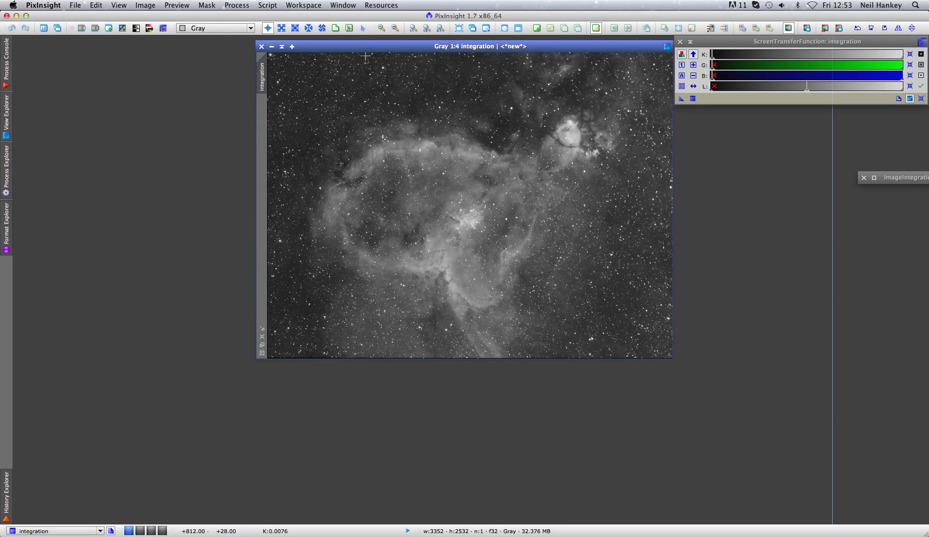
scroll(470, 217, "up", 4)
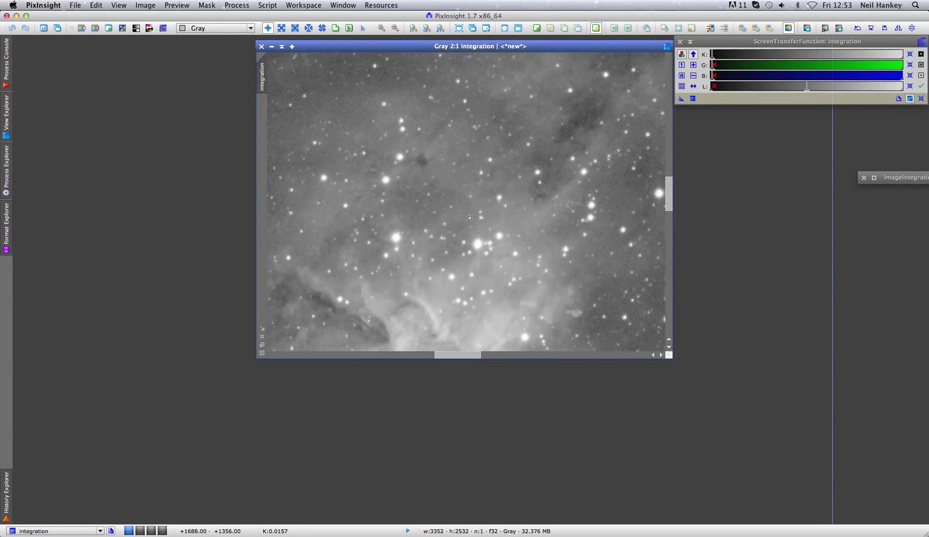
scroll(470, 263, "up", 1)
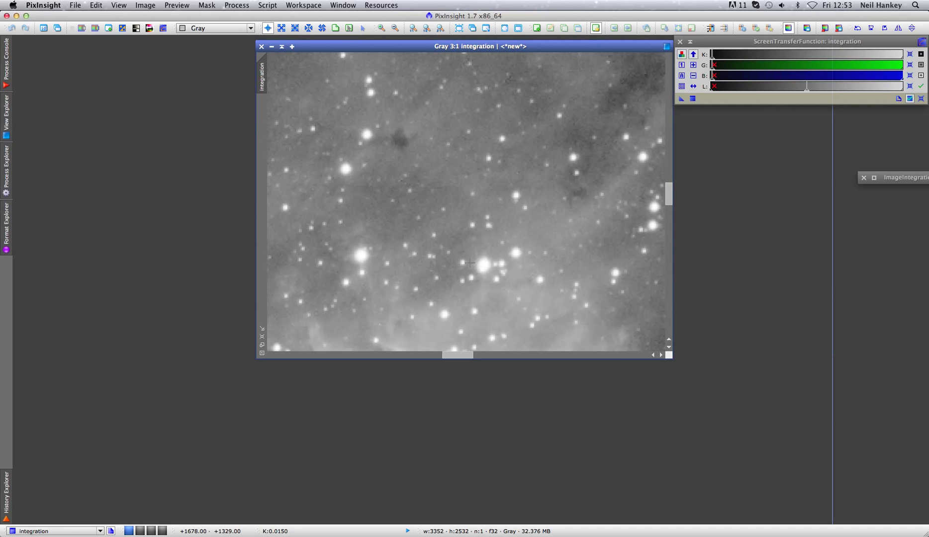
scroll(470, 262, "down", 1)
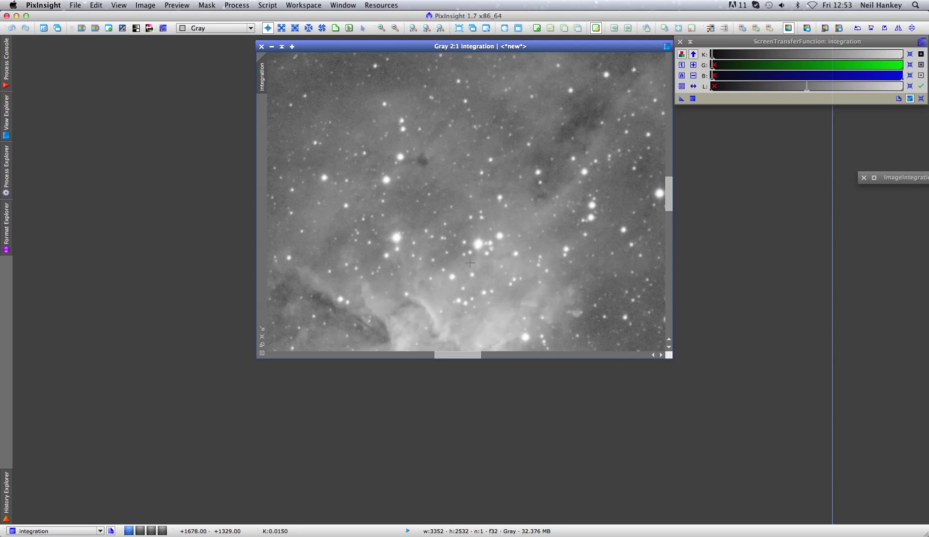
scroll(469, 262, "down", 1)
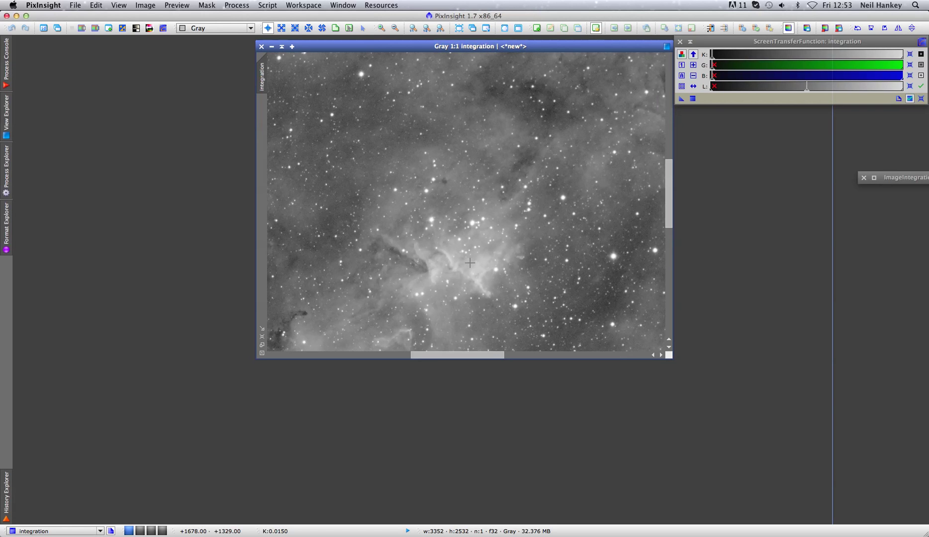
scroll(470, 262, "up", 1)
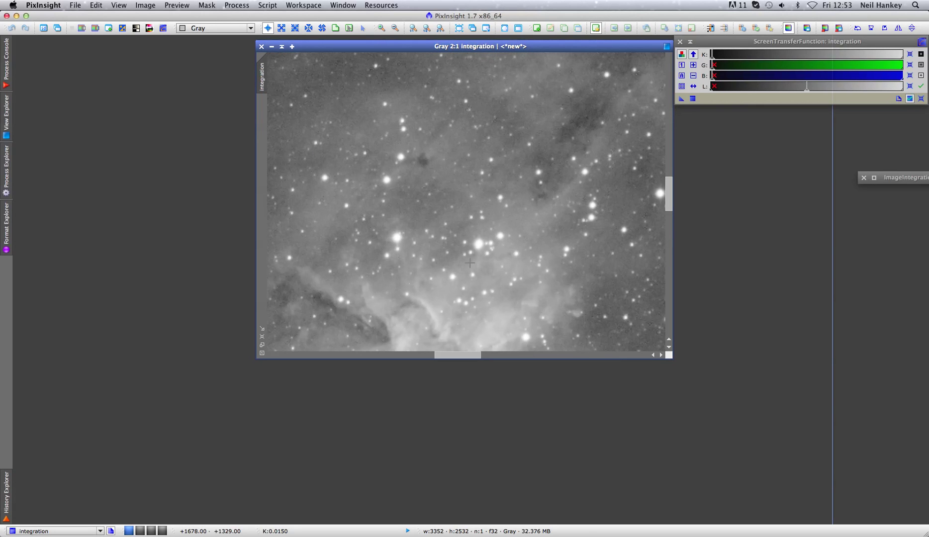
scroll(470, 263, "down", 1)
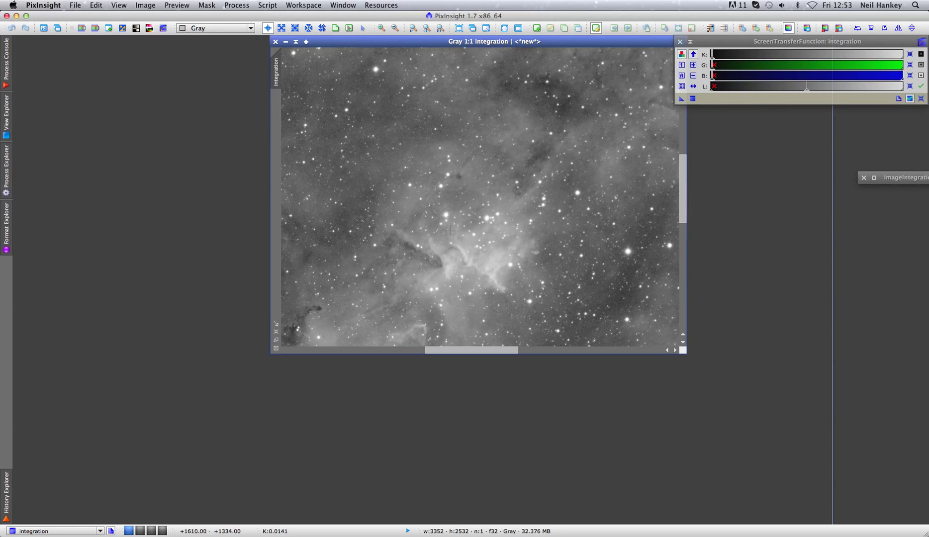
key("space")
left_click_drag(450, 230, 506, 156)
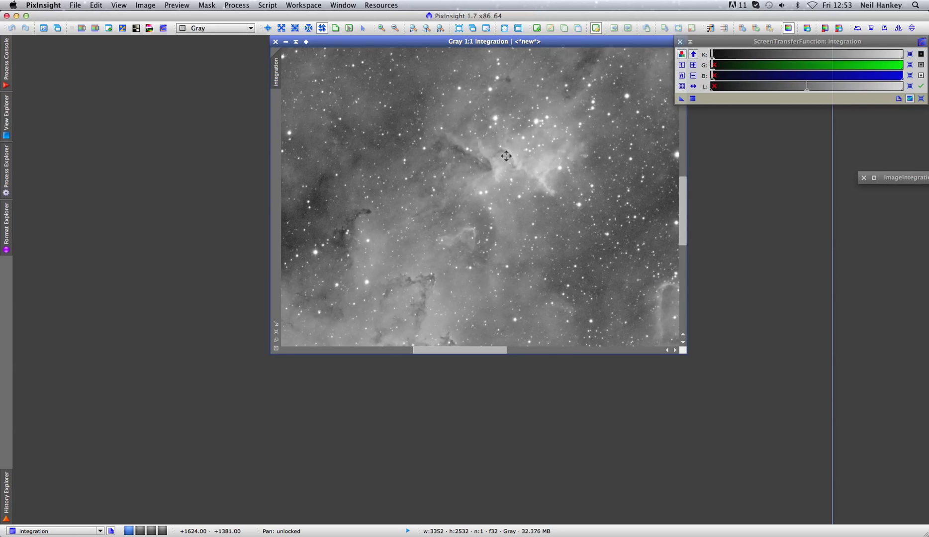
Open Autosave Image -007H.fit from the Lights folder via File > Open.
left_click(78, 7)
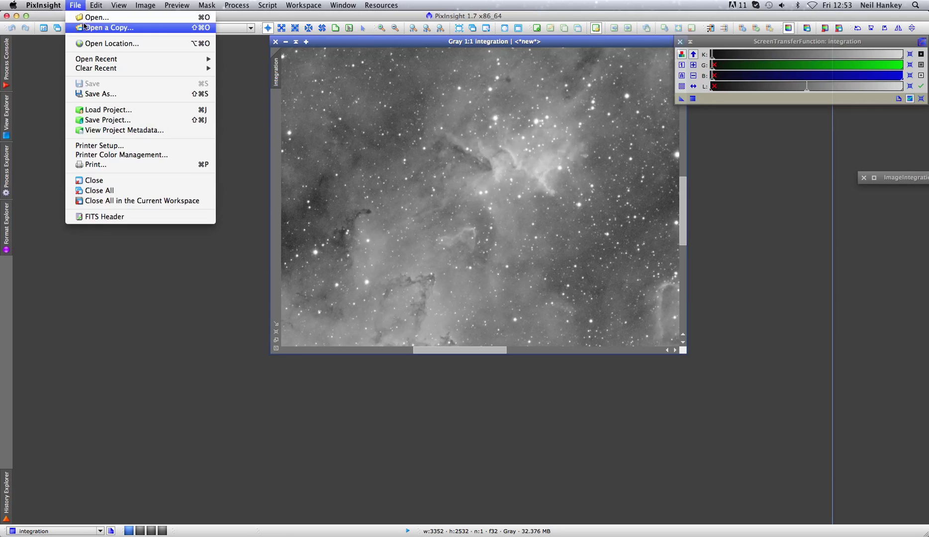
left_click(89, 17)
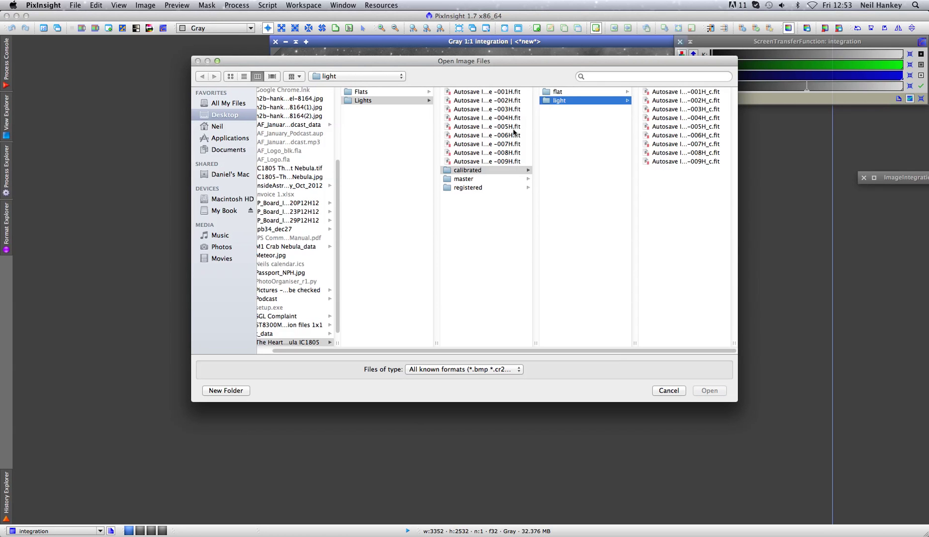
left_click(515, 145)
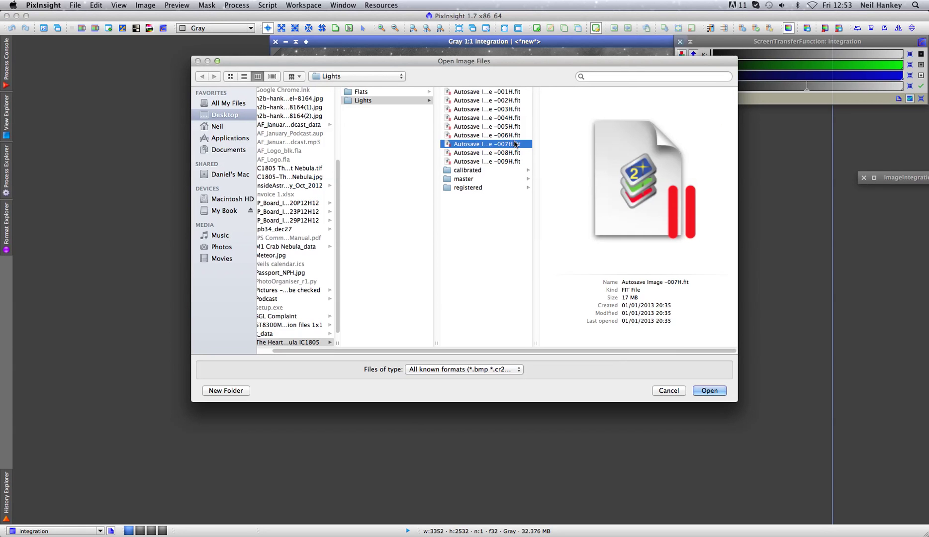
left_click(709, 391)
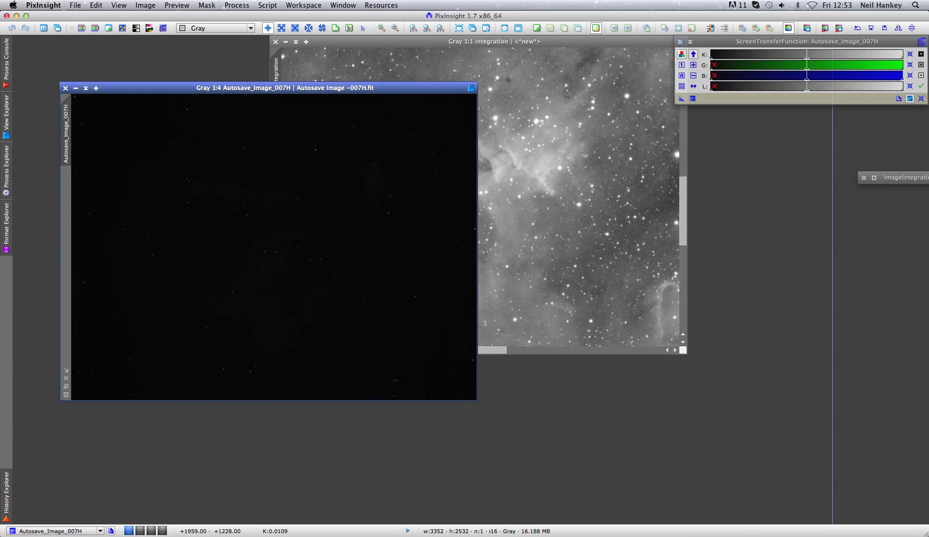
Auto-stretch the raw -007H sub, zoom to 2:1 on the nebula core, and shift its window left.
left_click(682, 76)
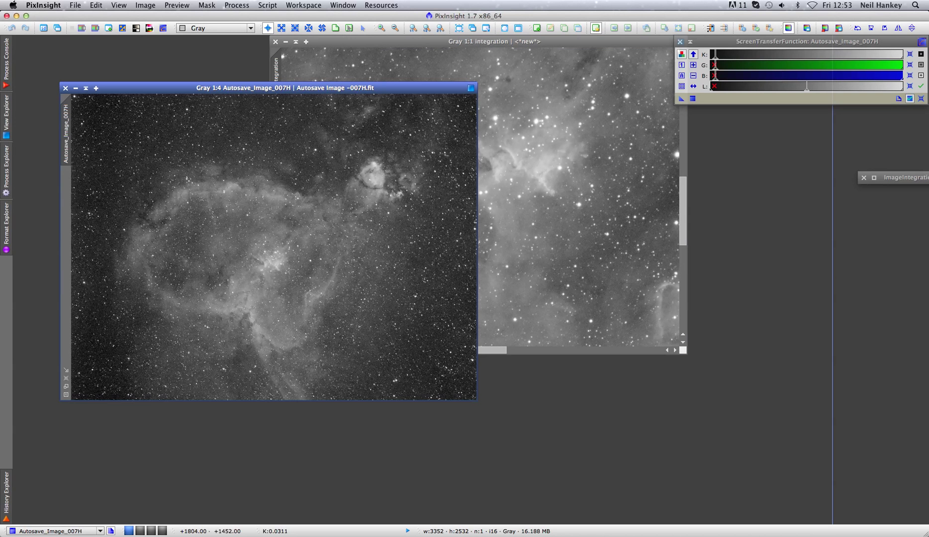
scroll(272, 269, "up", 2)
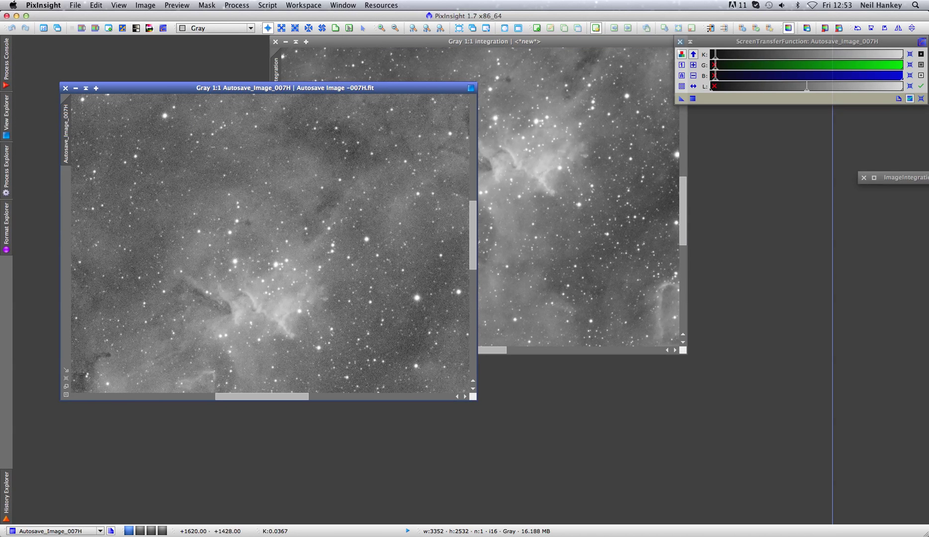
left_click_drag(242, 309, 293, 248)
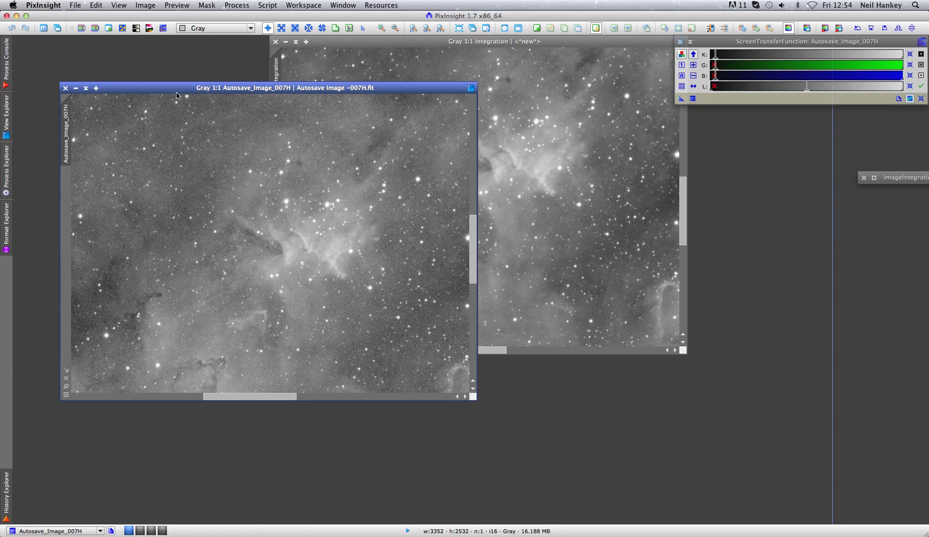
left_click_drag(170, 88, 147, 46)
left_click(267, 28)
scroll(273, 197, "up", 1)
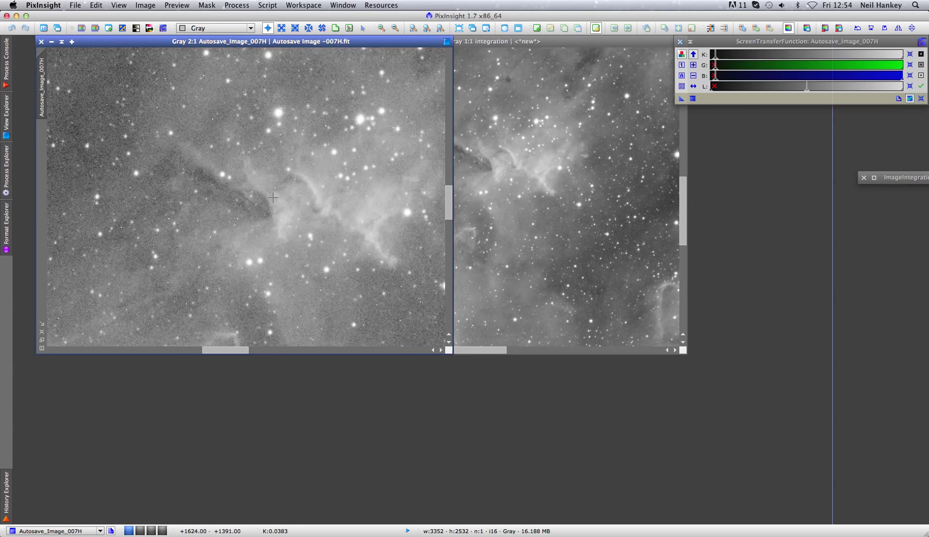
key("alt+p")
Zoom the integration to 2:1 aligned with the raw core, compare both, then fit the integration view.
left_click(537, 165)
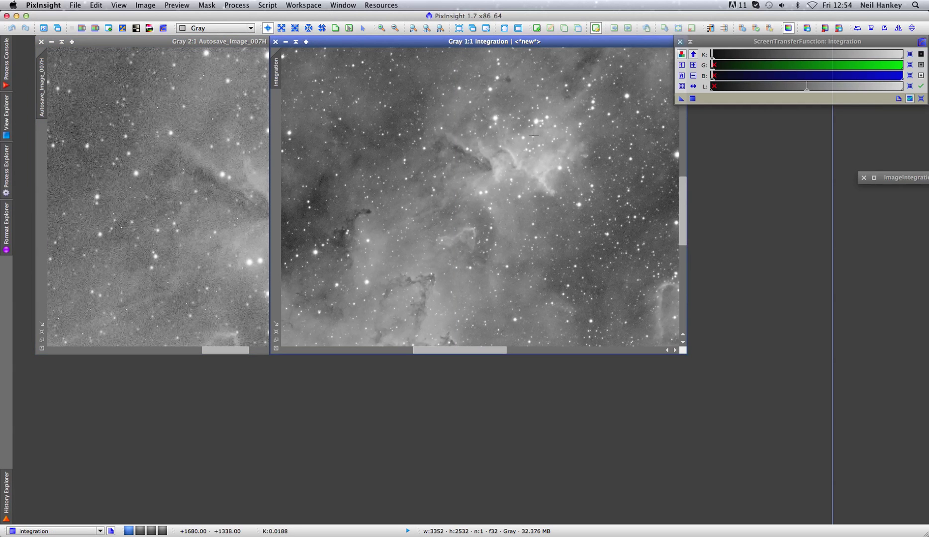
scroll(519, 162, "up", 1)
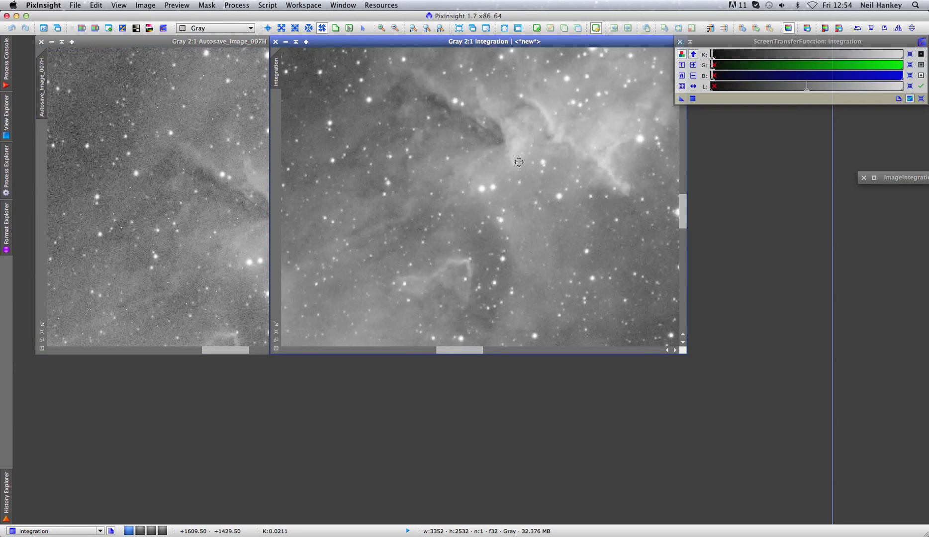
key("alt+r")
left_click(497, 181)
key("alt+p")
left_click_drag(509, 135, 449, 197)
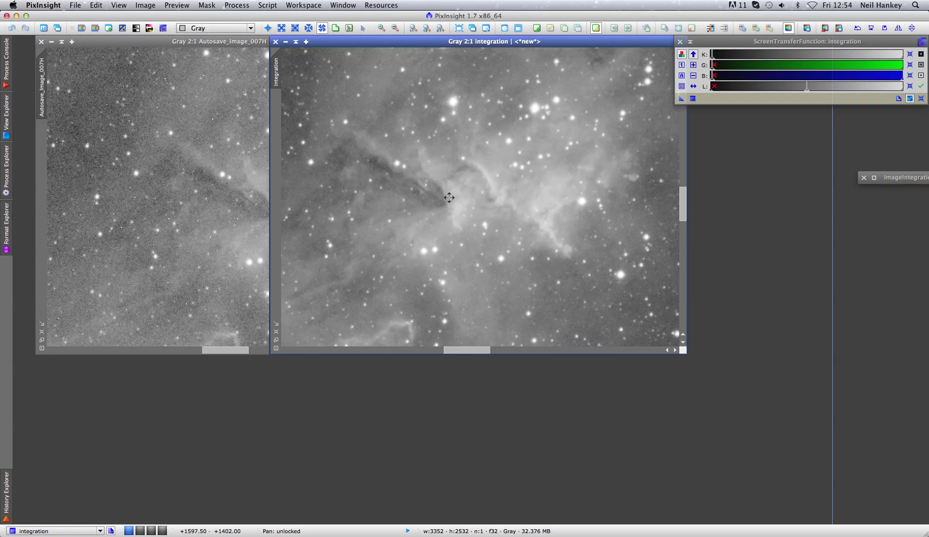
key("alt+r")
key("ctrl+Tab")
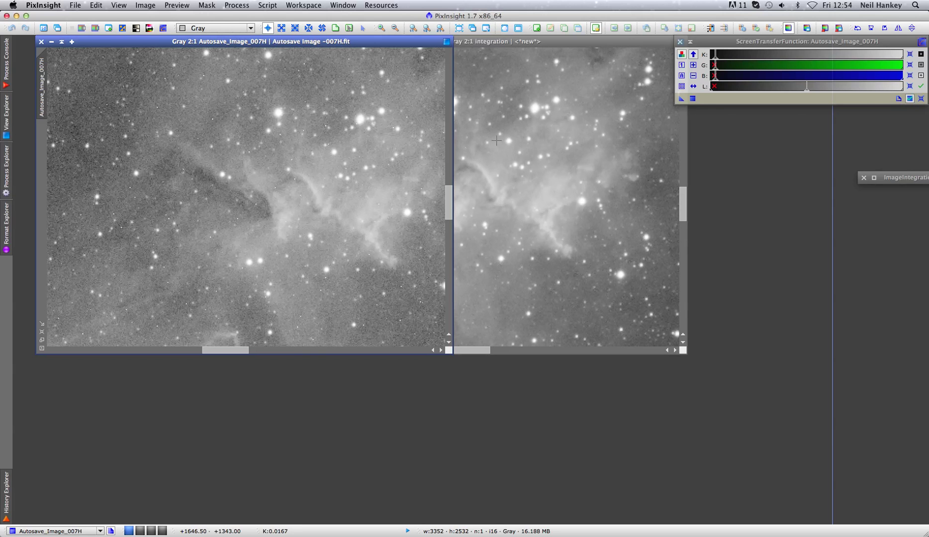
left_click(568, 44)
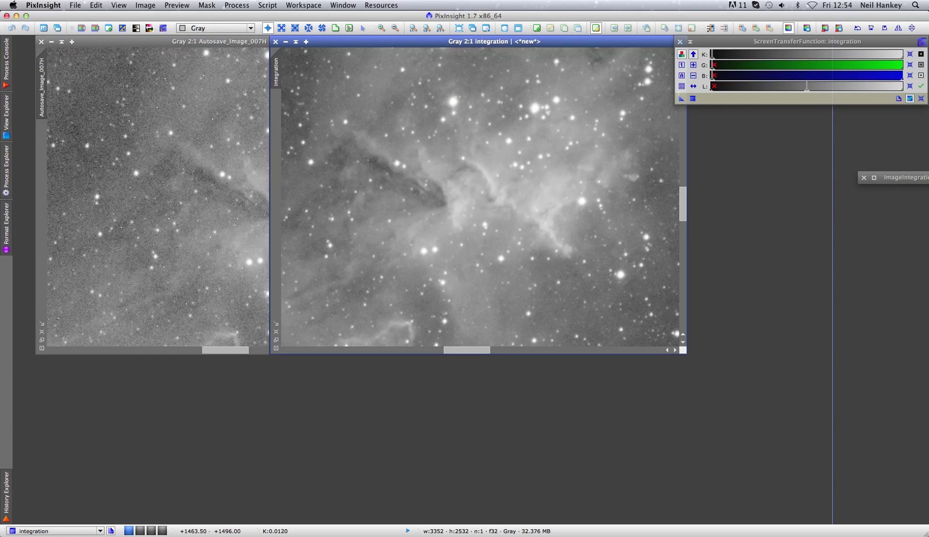
left_click(277, 332)
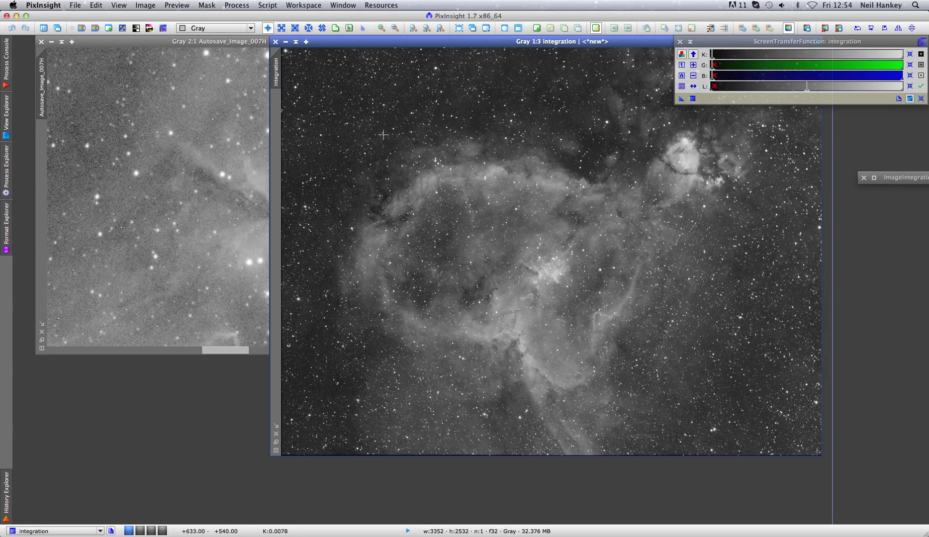
Fit the raw sub's view beside the integration and alternate between the two windows to compare noise.
left_click_drag(389, 43, 334, 47)
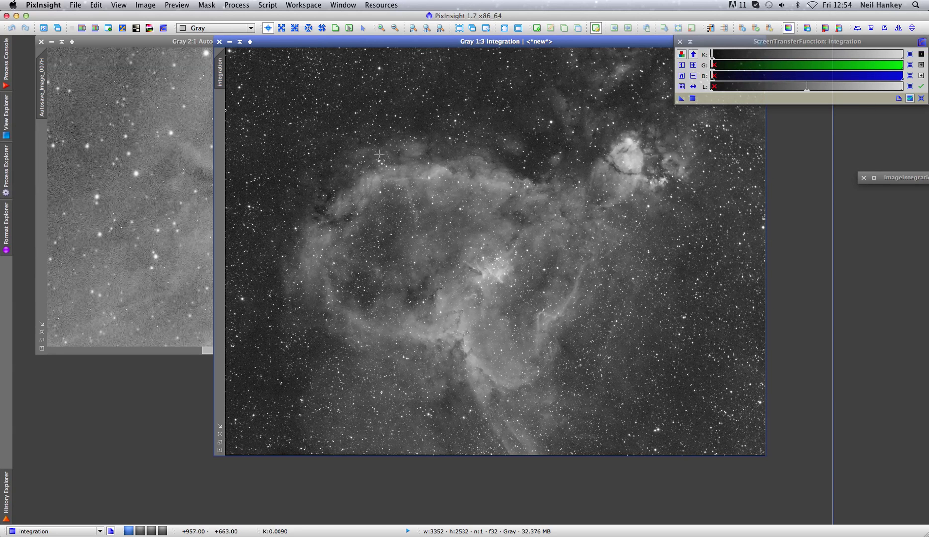
left_click(111, 40)
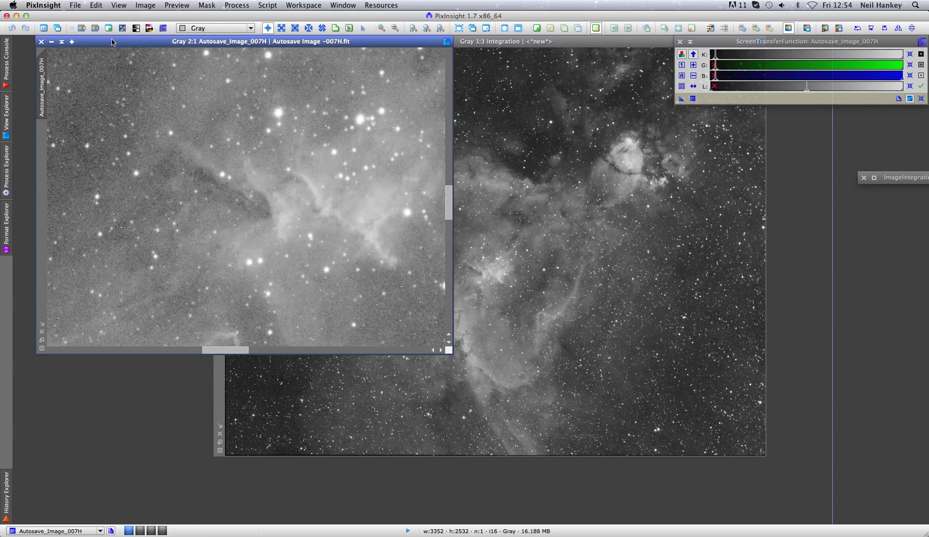
left_click(42, 332)
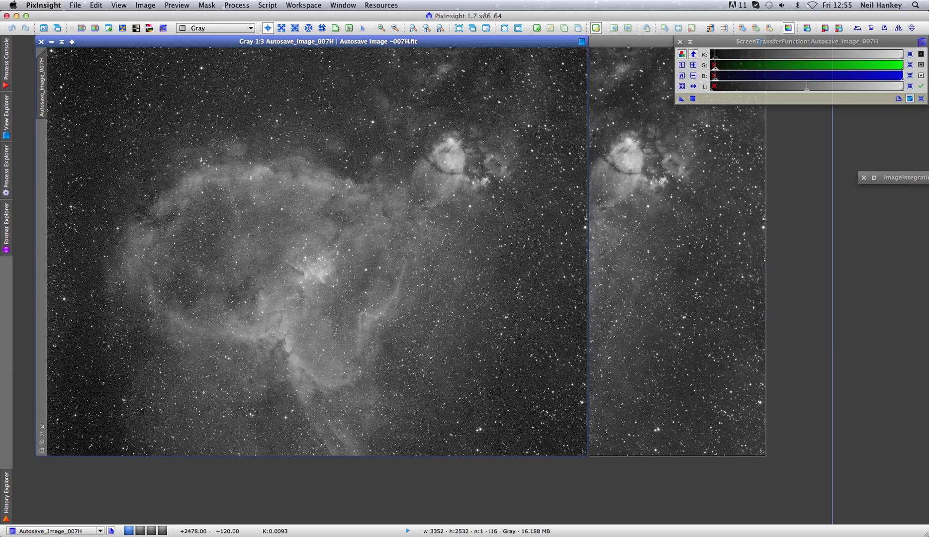
left_click(645, 44)
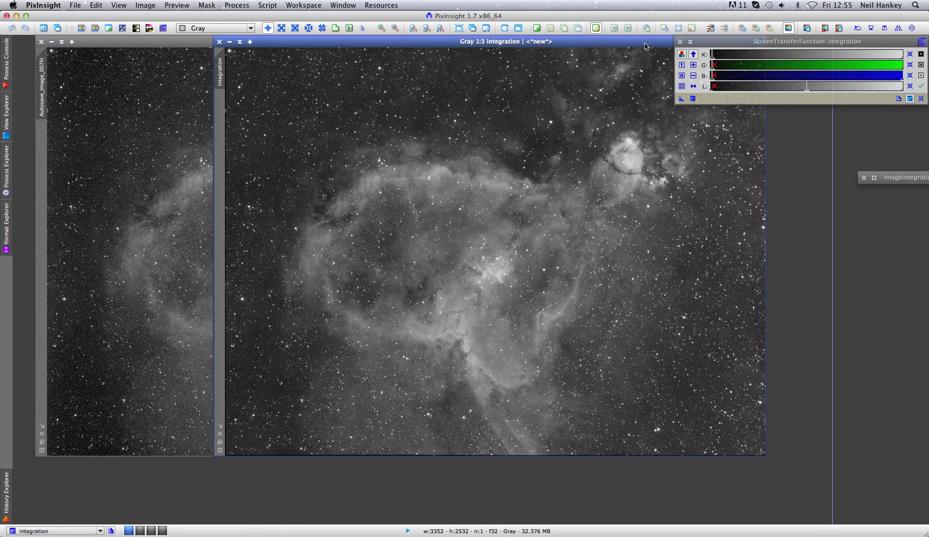
left_click(159, 44)
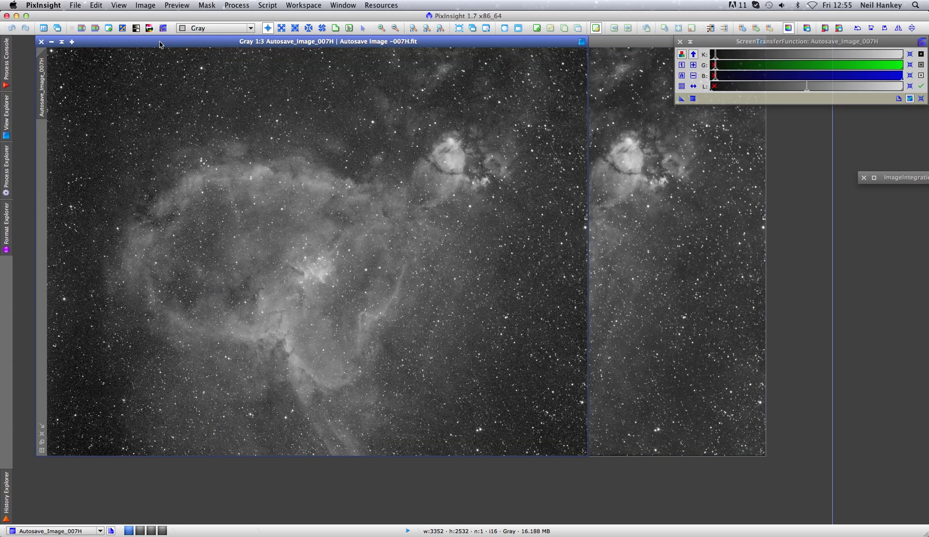
left_click(633, 45)
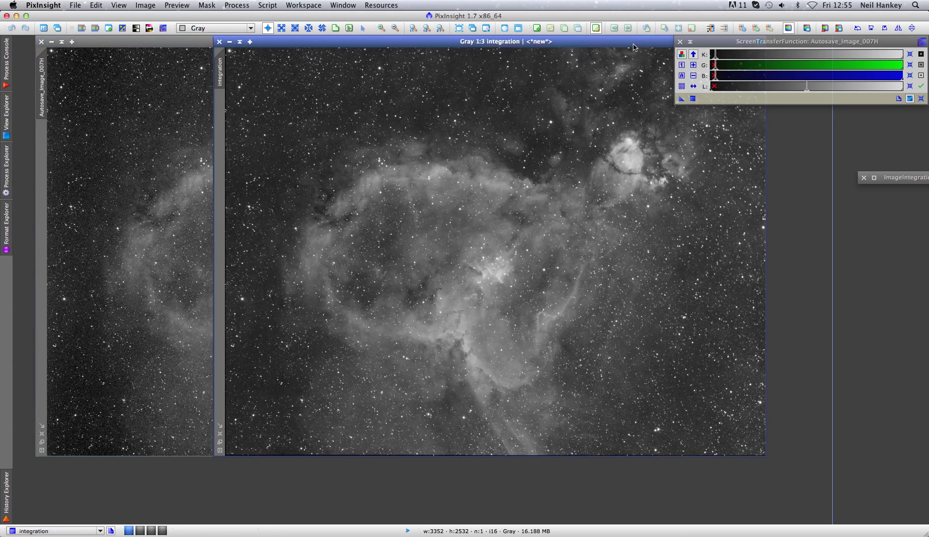